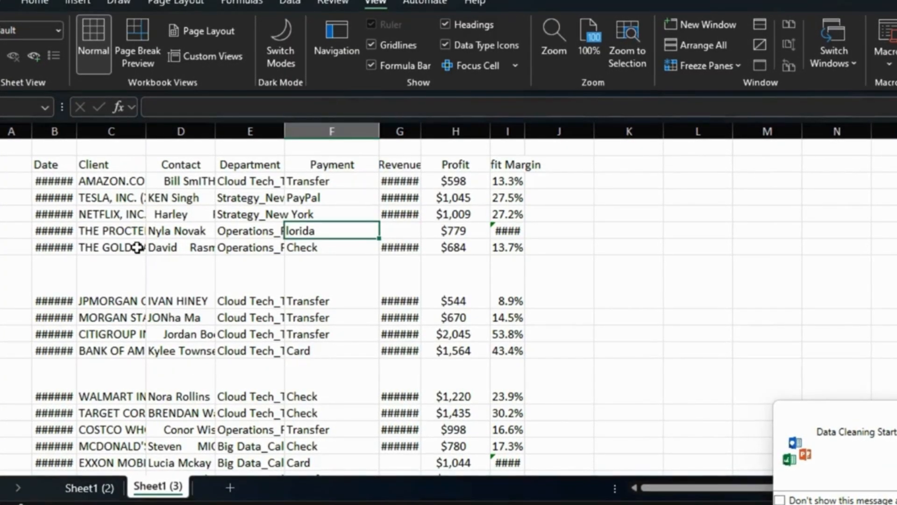
- AutoFit the row heights and column widths of the whole data table
key("ctrl+a")
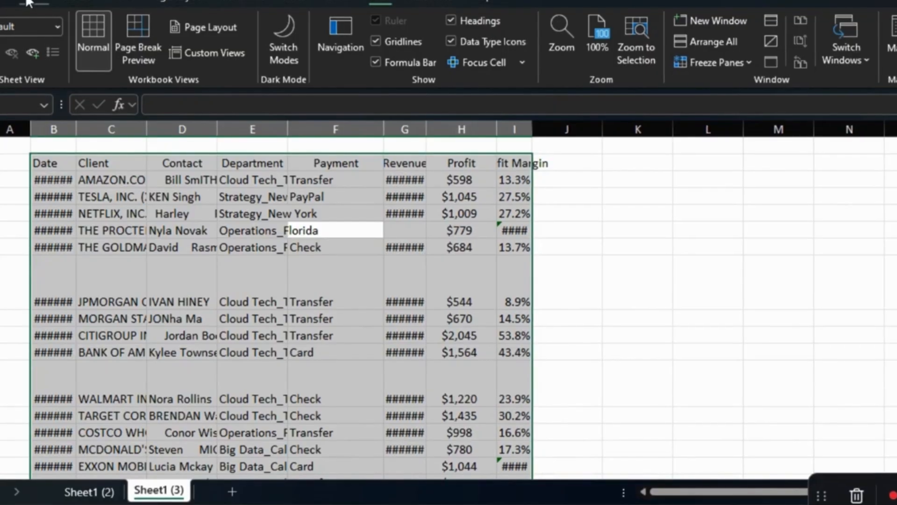
left_click(28, 2)
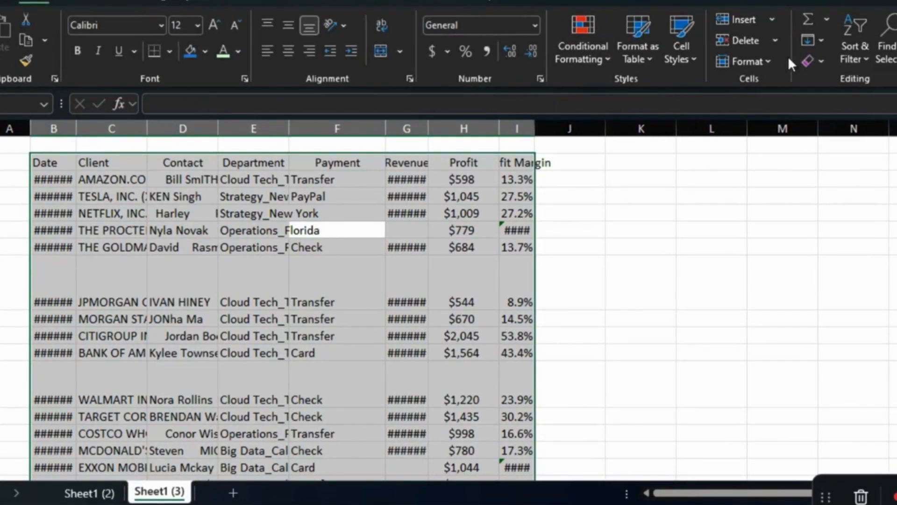
left_click(771, 62)
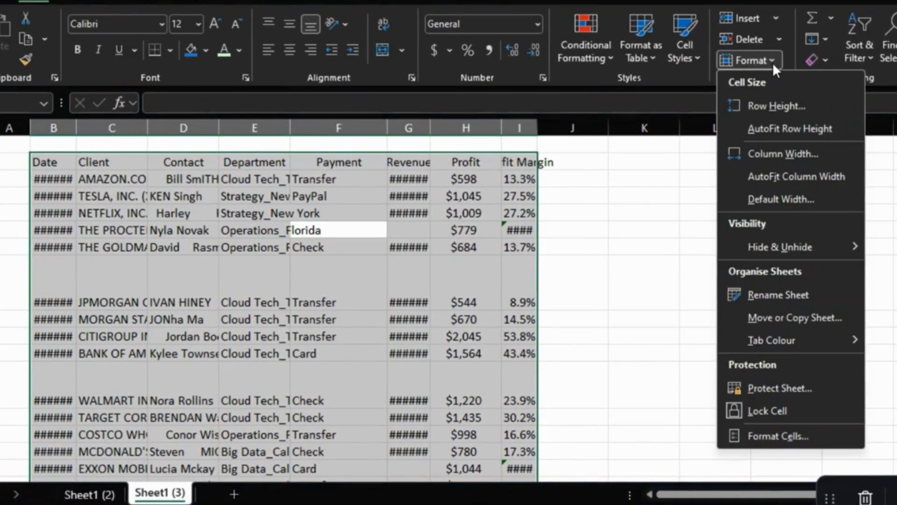
left_click(785, 126)
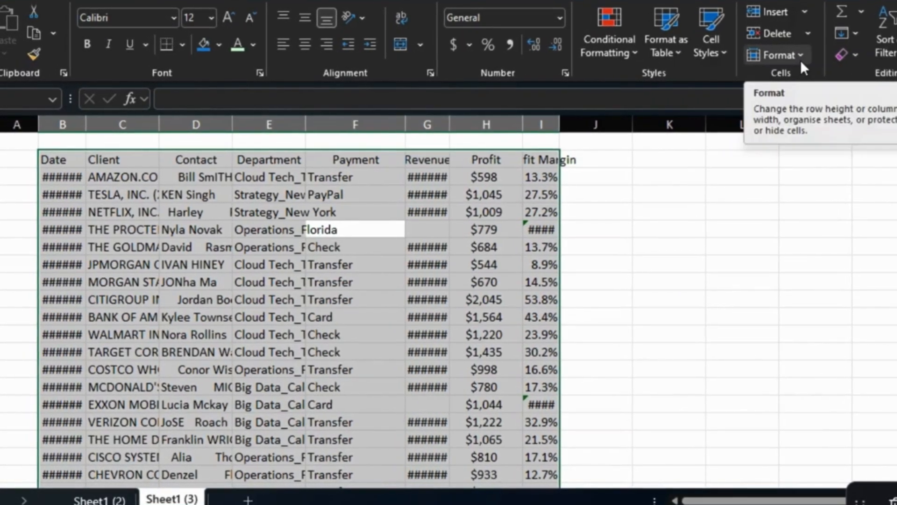
left_click(795, 57)
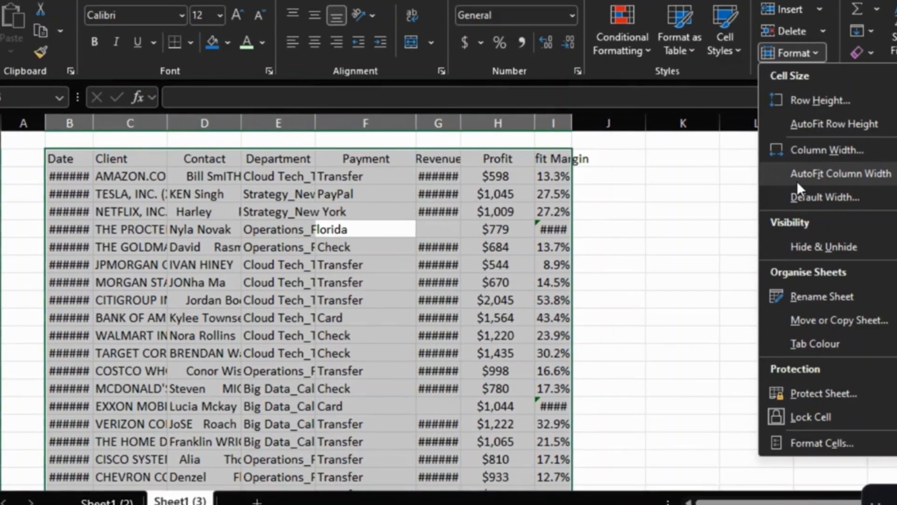
left_click(798, 181)
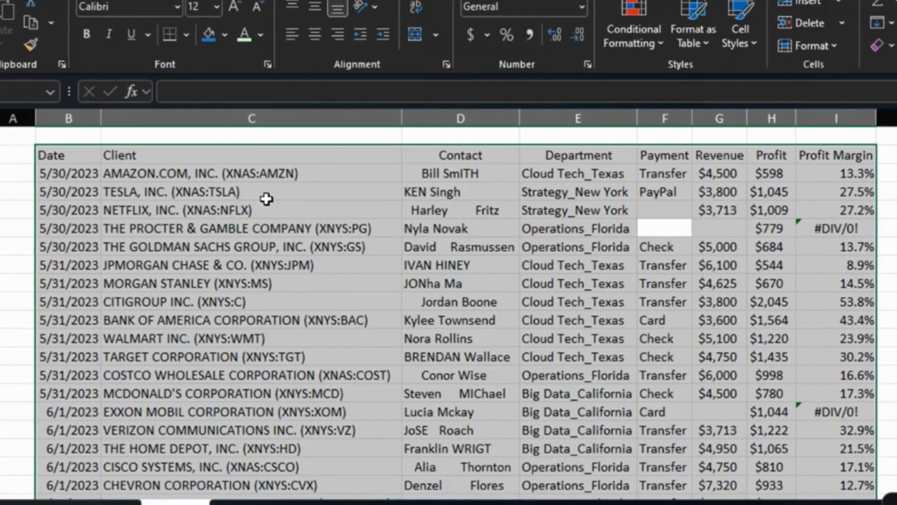
left_click(215, 154)
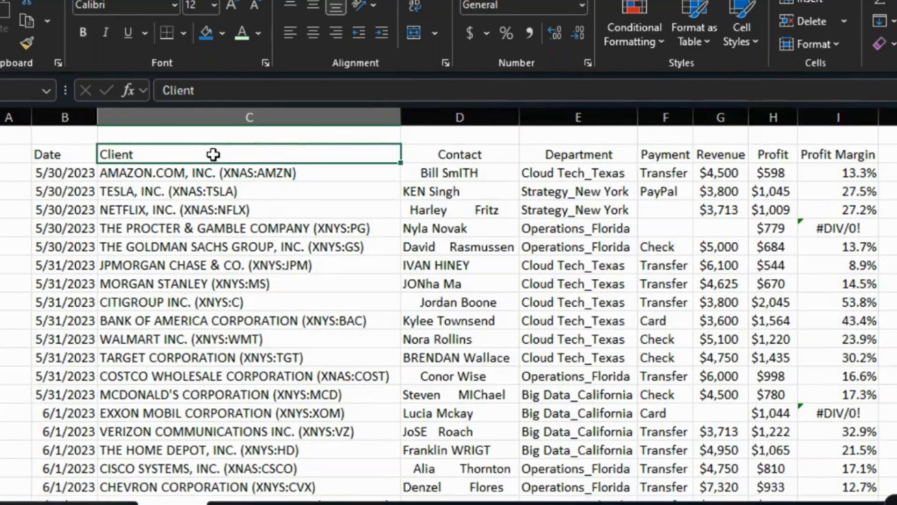
left_click(216, 115)
right_click(215, 114)
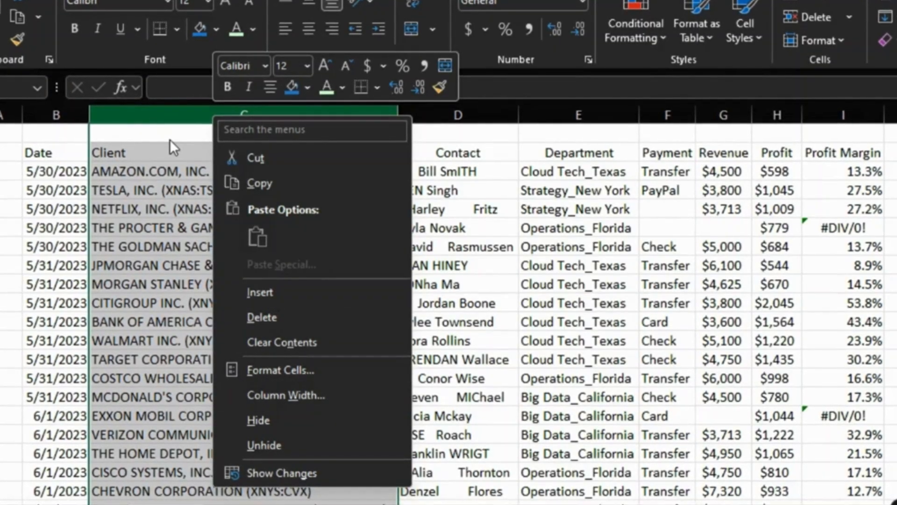
left_click(160, 111)
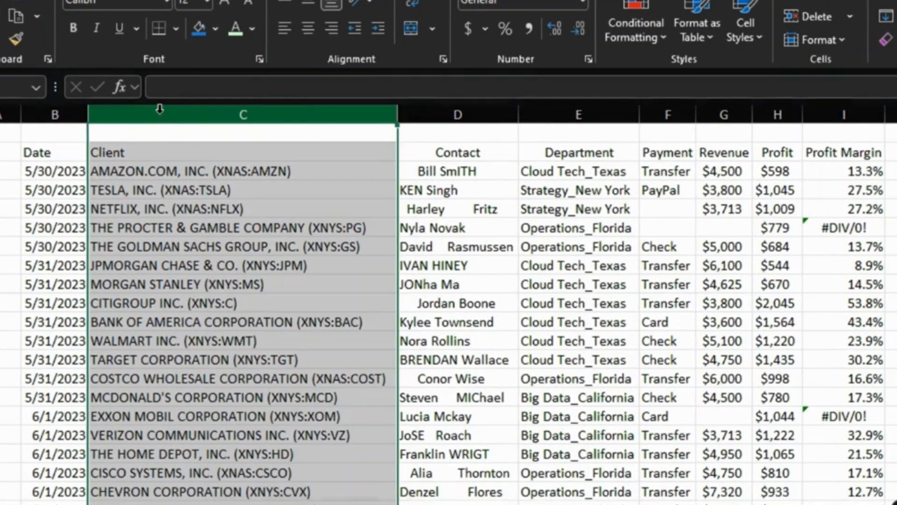
- Insert a blank column between the Client and Contact columns and head it Client
left_click(428, 114)
right_click(427, 113)
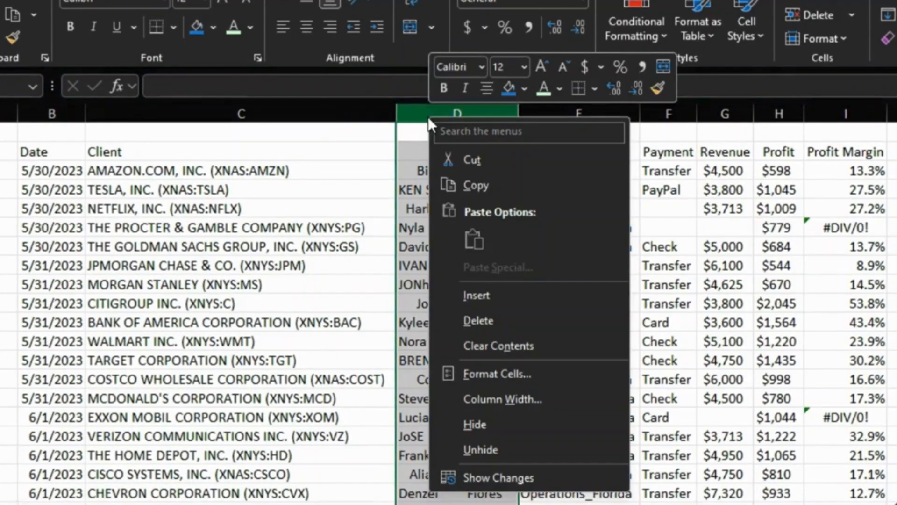
left_click(469, 296)
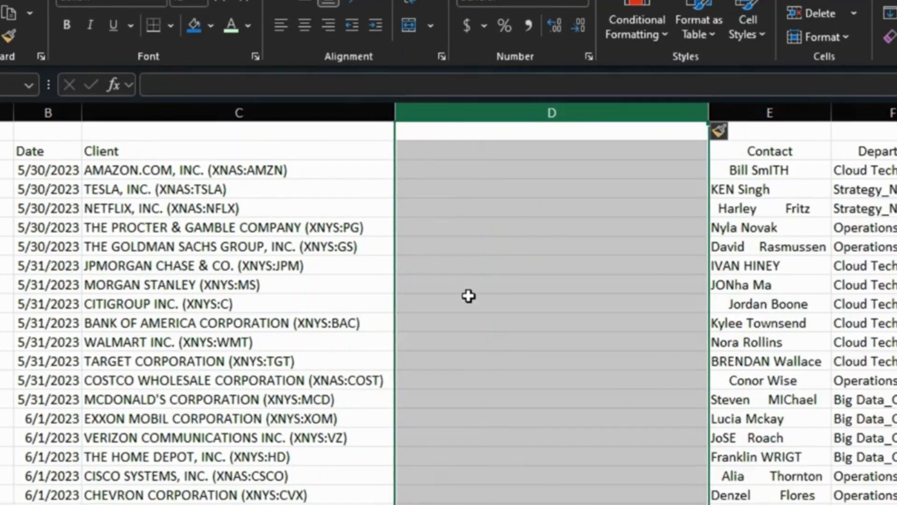
left_click(438, 152)
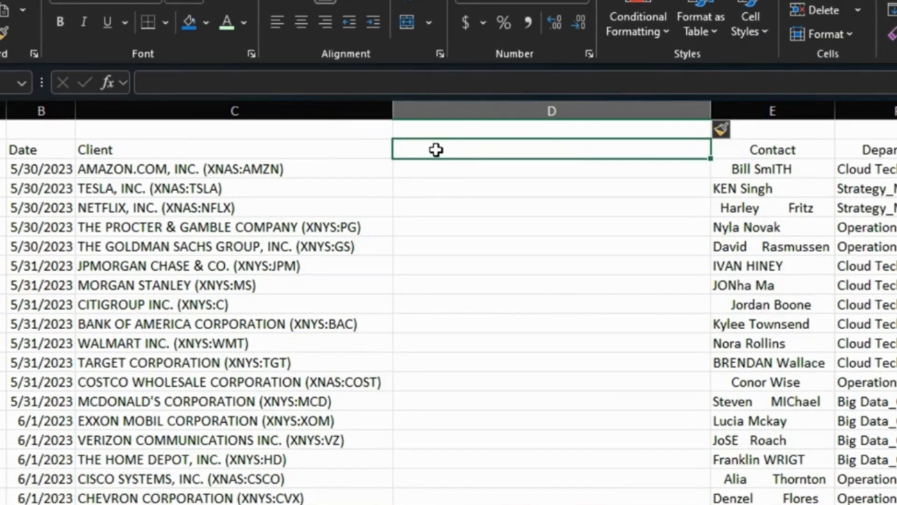
type("Client")
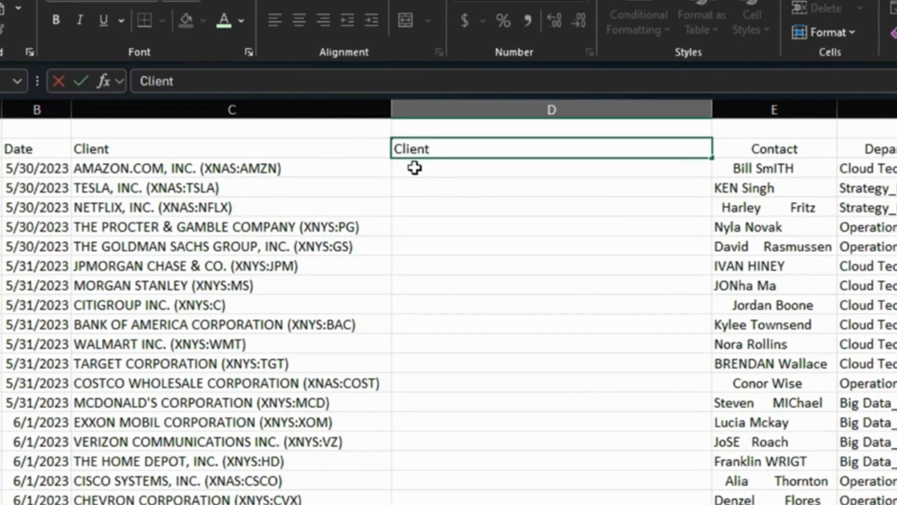
key("Return")
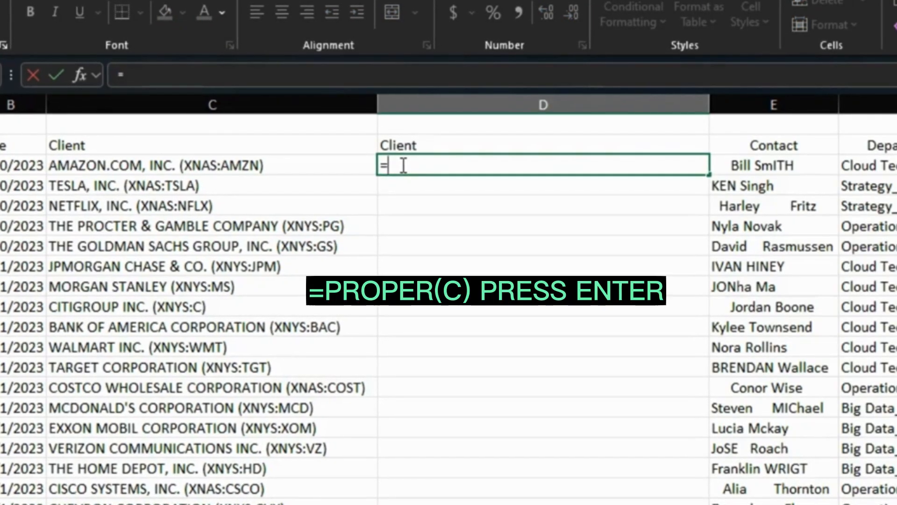
- Enter =PROPER(C3) in the first data cell of the new Client column and fill it down the column
type("Prop")
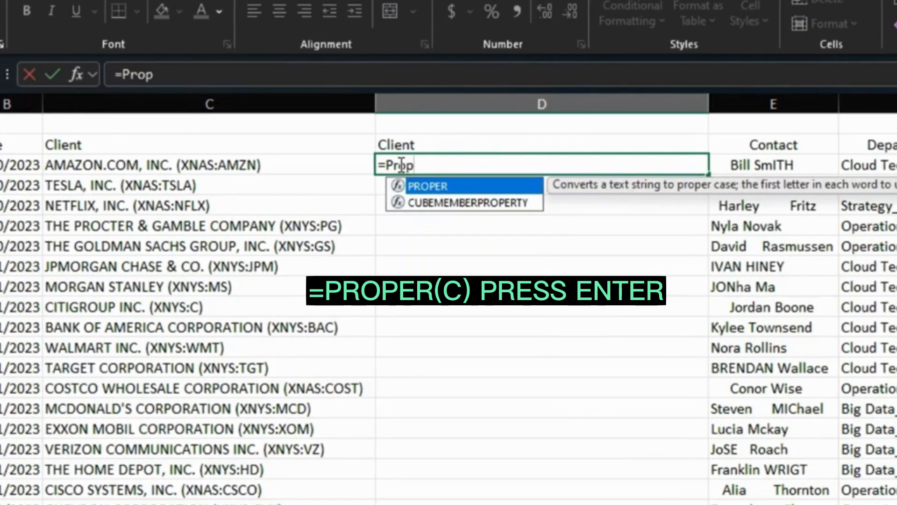
double_click(420, 189)
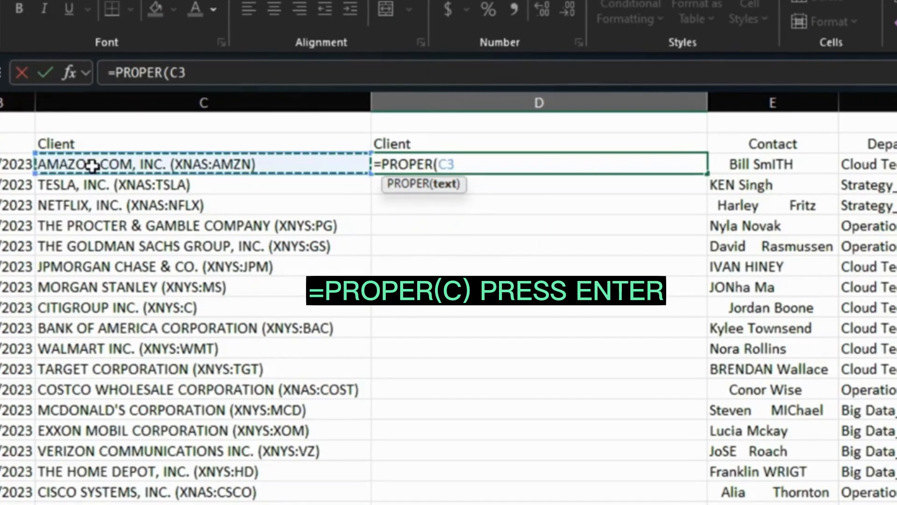
type(")")
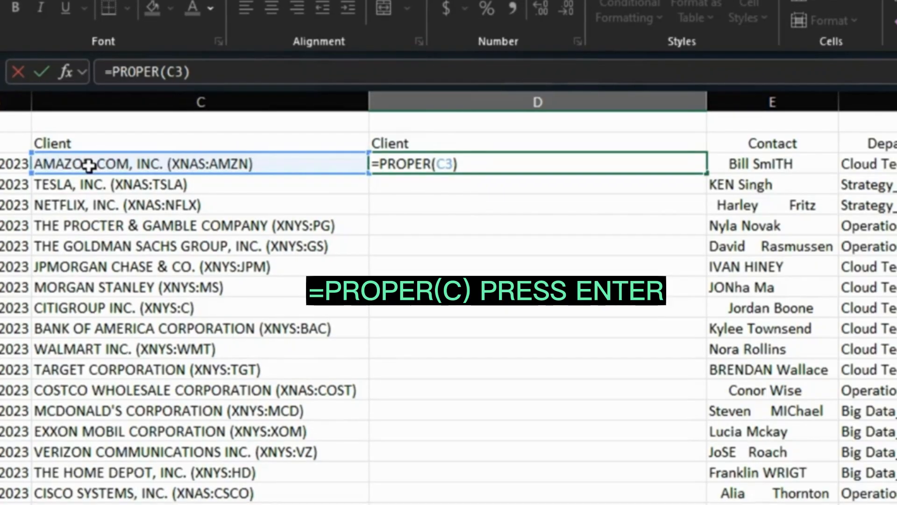
key("Return")
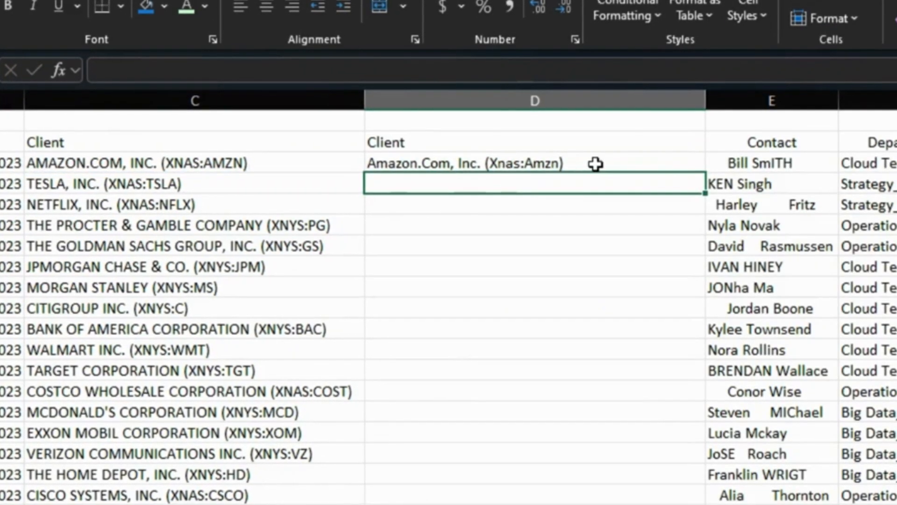
left_click(672, 162)
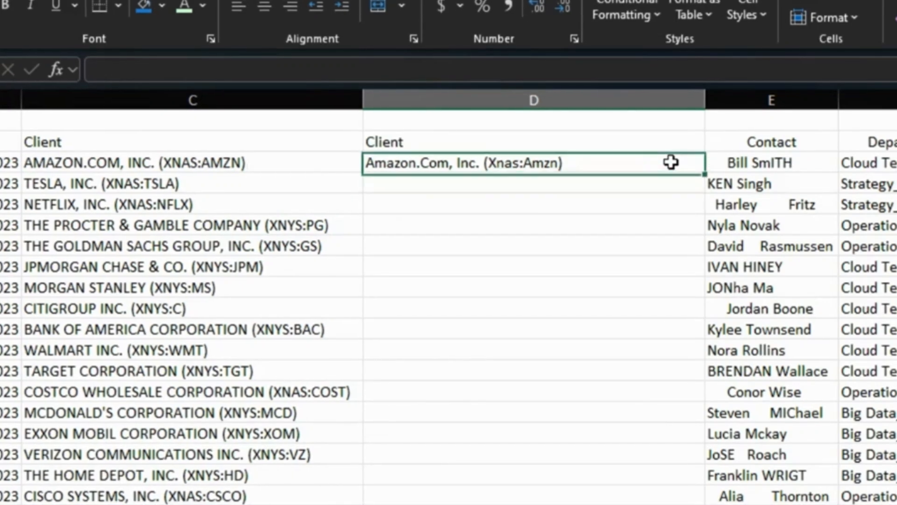
double_click(705, 172)
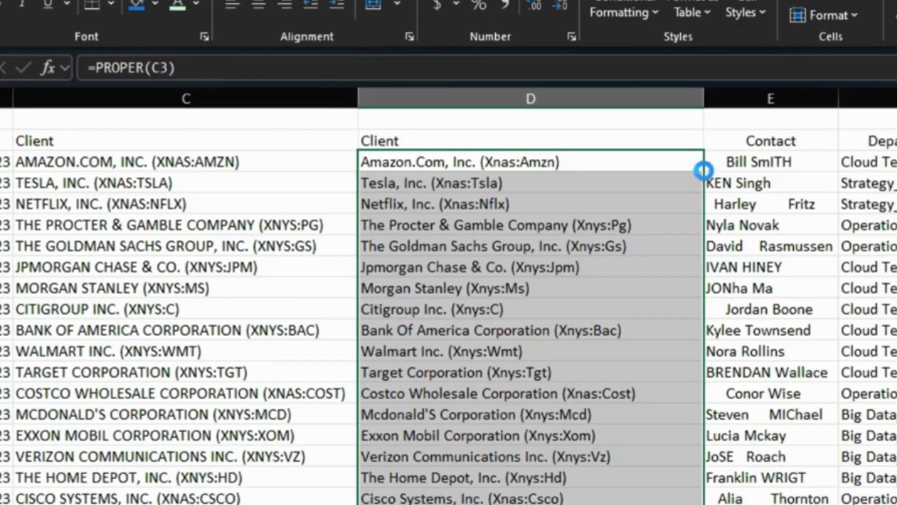
- Undo the PROPER formulas and Client header, and delete the empty inserted column
key("ctrl+z")
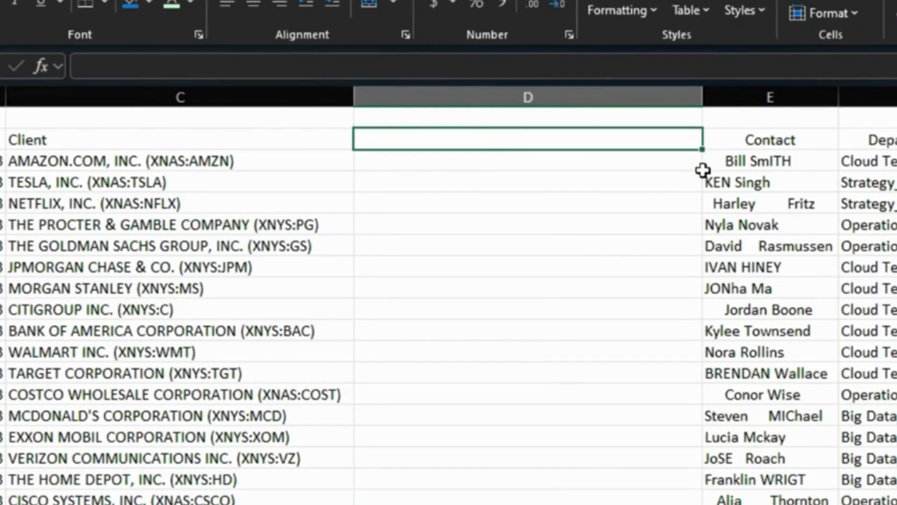
key("ctrl+space")
key("ctrl+minus")
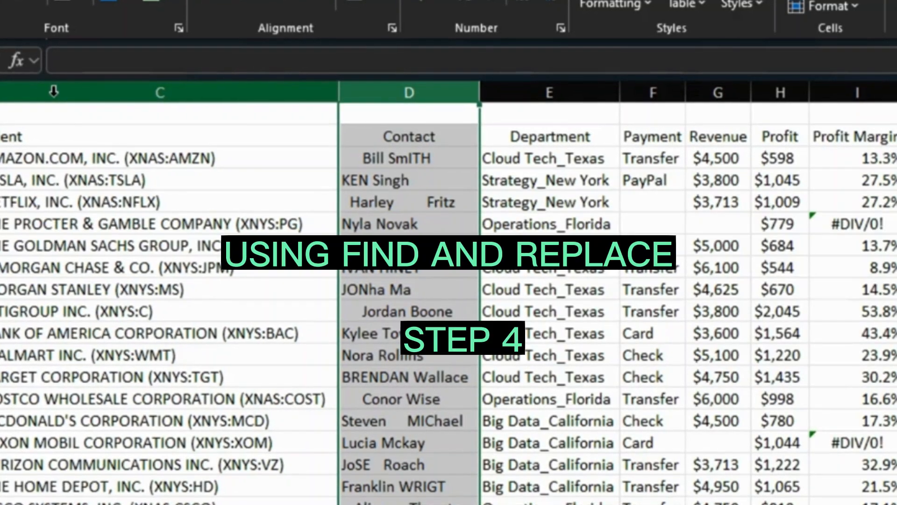
- Remove all parenthesised ticker codes from the Client column by replacing every (*) with nothing
left_click(54, 92)
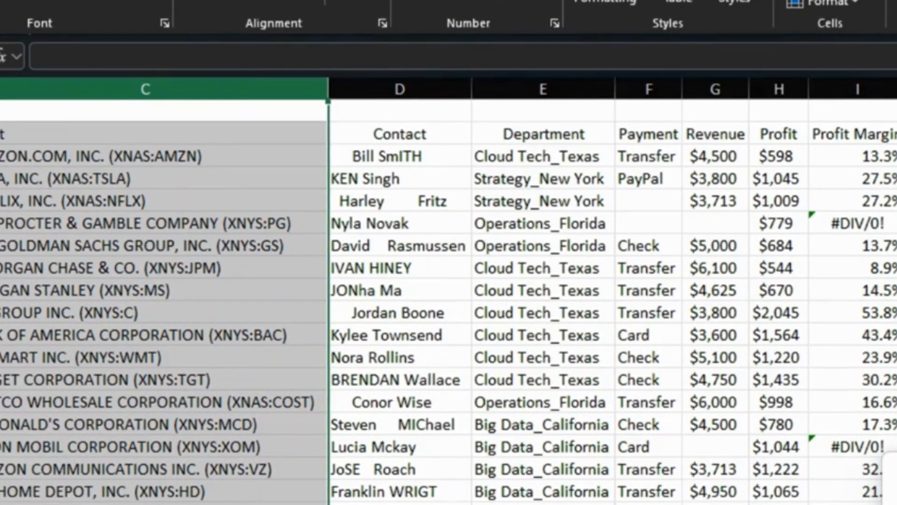
key("ctrl+h")
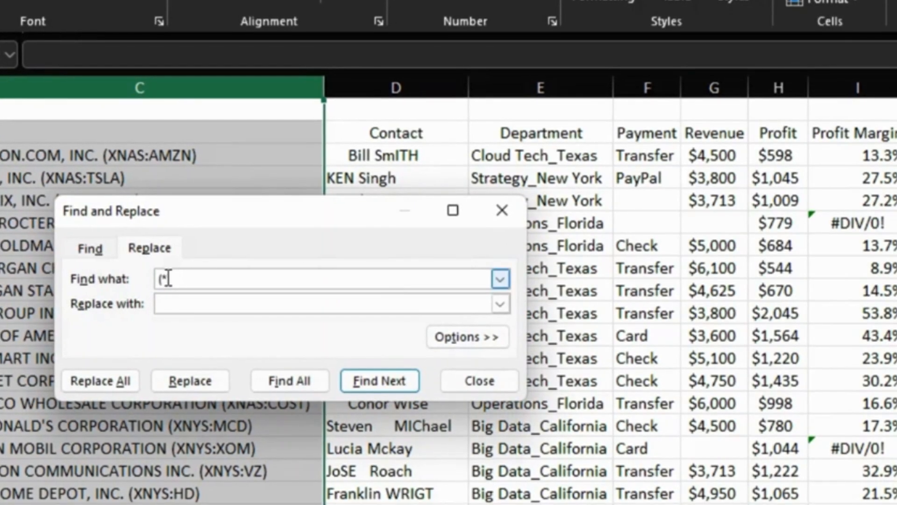
key("BackSpace")
key("BackSpace")
key("BackSpace")
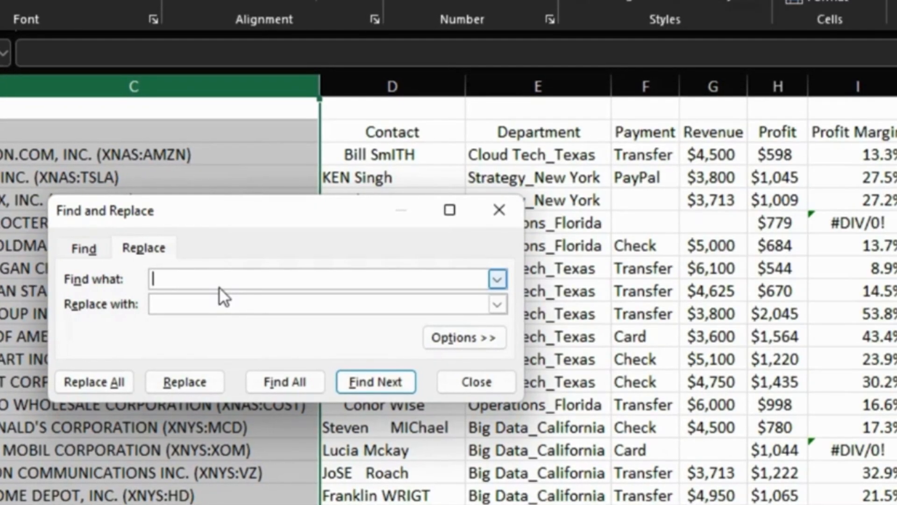
type("(")
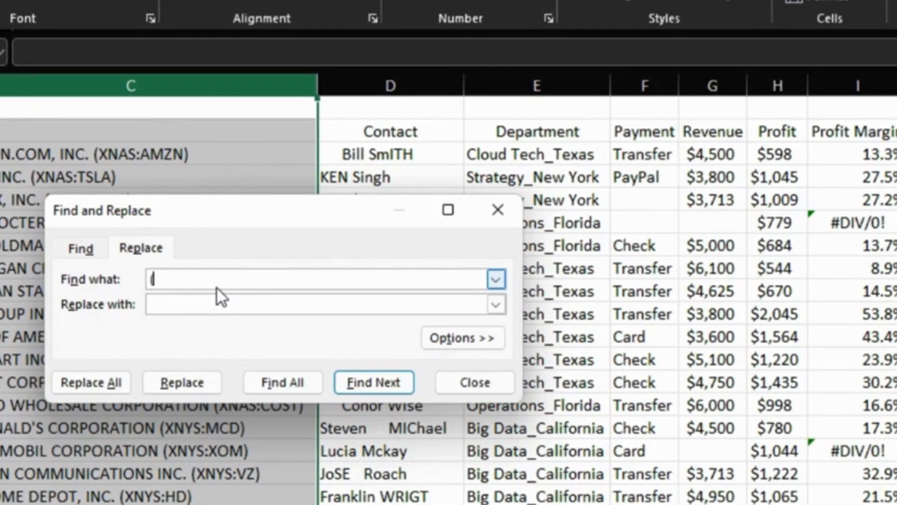
type("*")
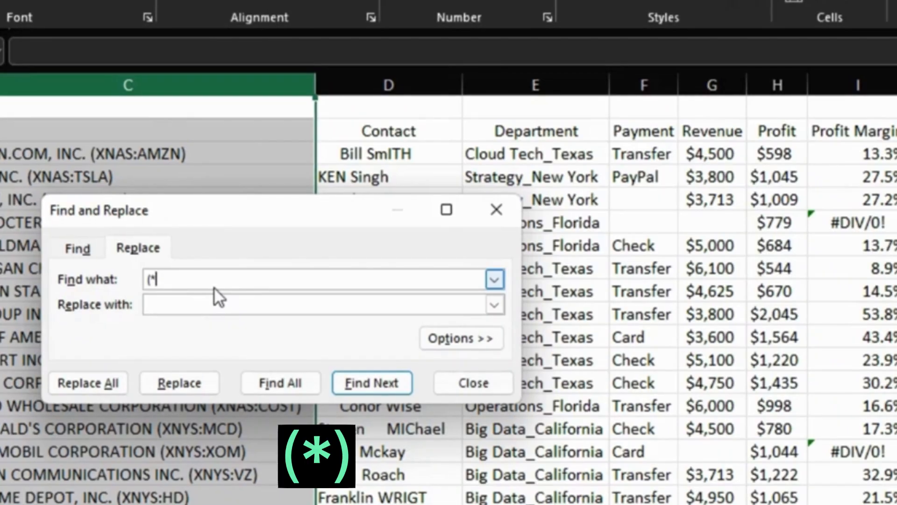
type(")")
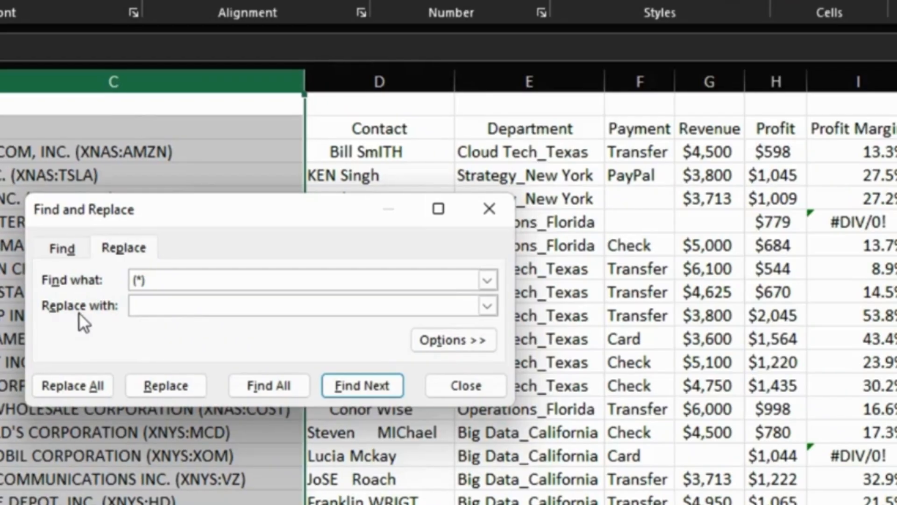
left_click(63, 387)
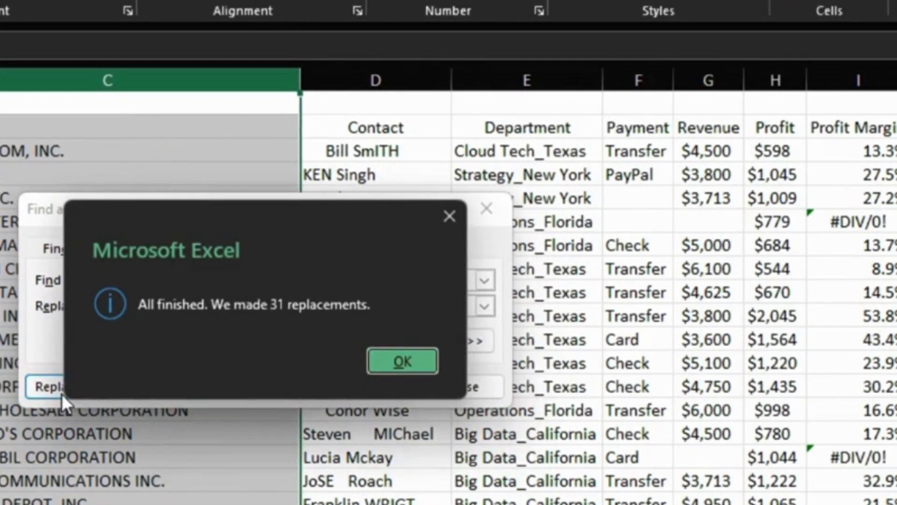
left_click(390, 361)
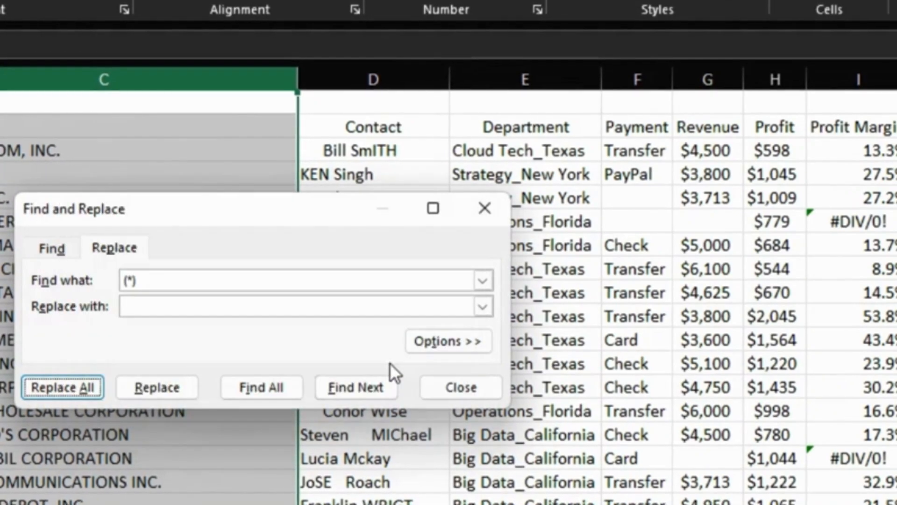
left_click(485, 209)
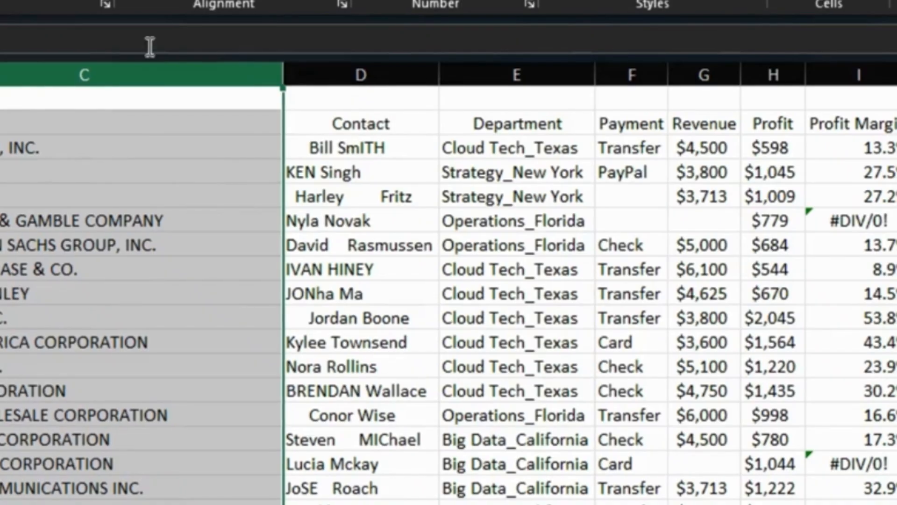
- Insert a blank column between the Client and Contact columns
left_click(347, 70)
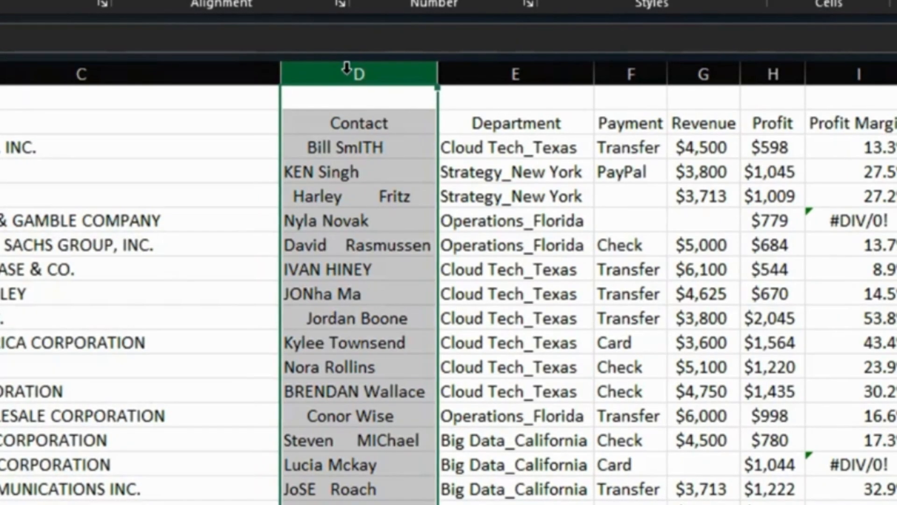
right_click(346, 71)
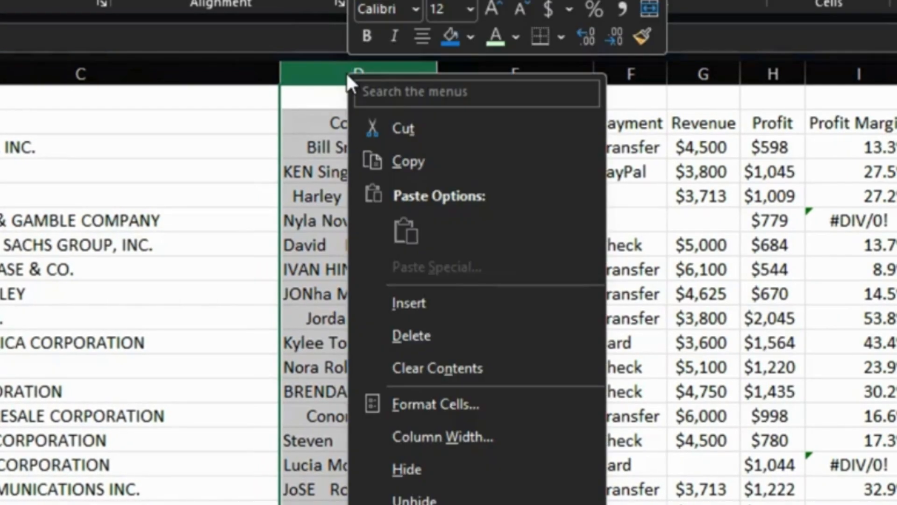
left_click(407, 302)
left_click(324, 122)
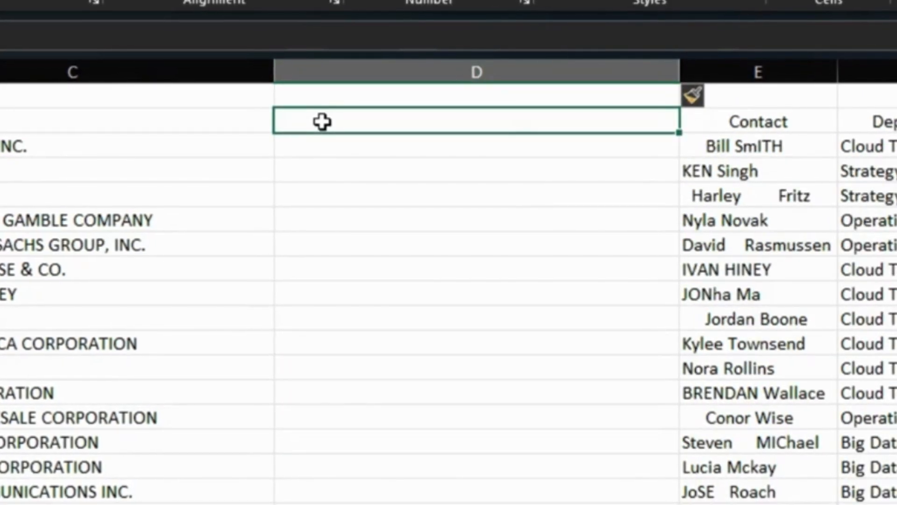
type("=")
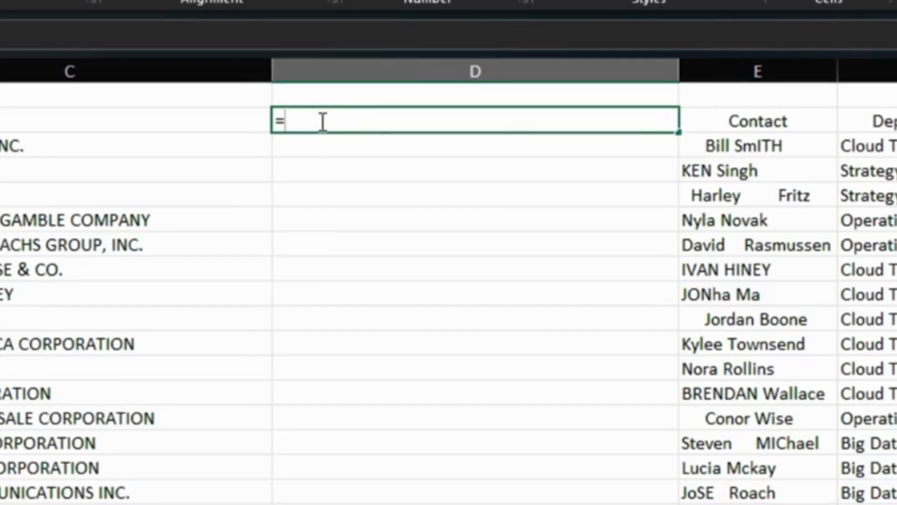
type("proper")
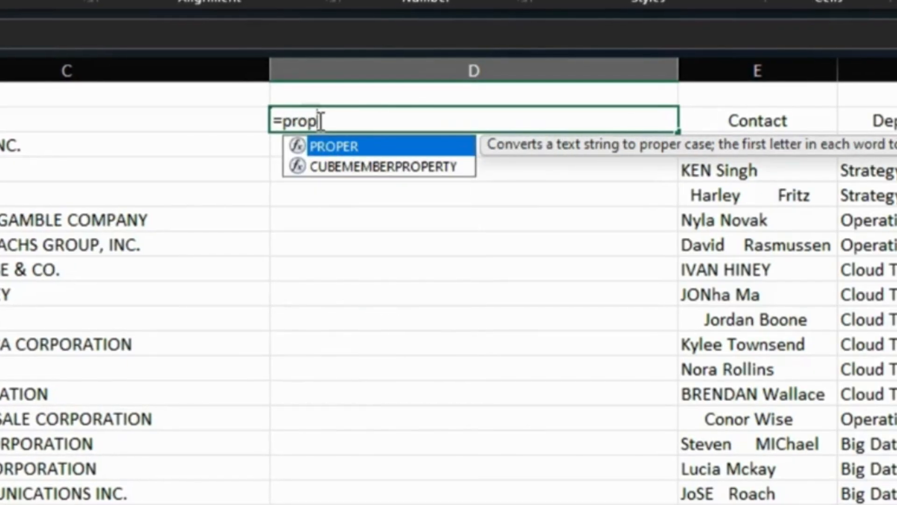
double_click(336, 147)
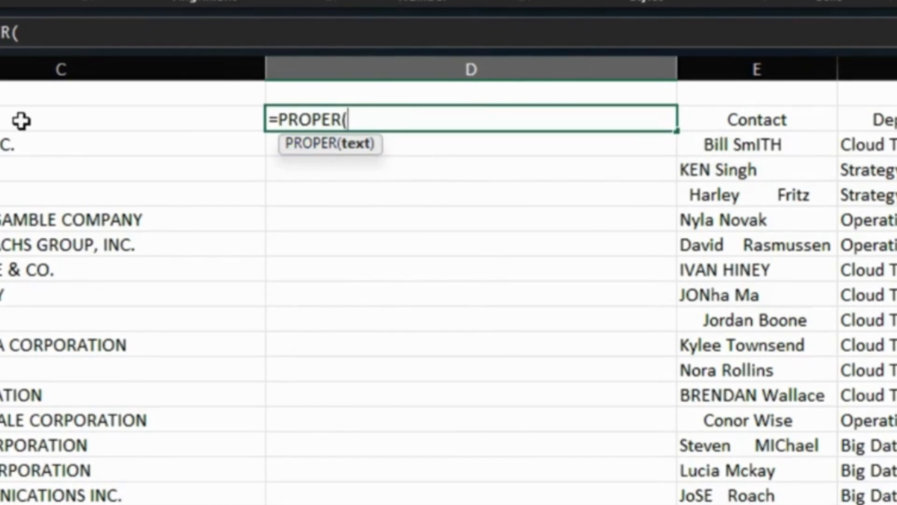
key("BackSpace")
key("BackSpace")
key("BackSpace")
key("BackSpace")
key("BackSpace")
key("BackSpace")
key("BackSpace")
key("BackSpace")
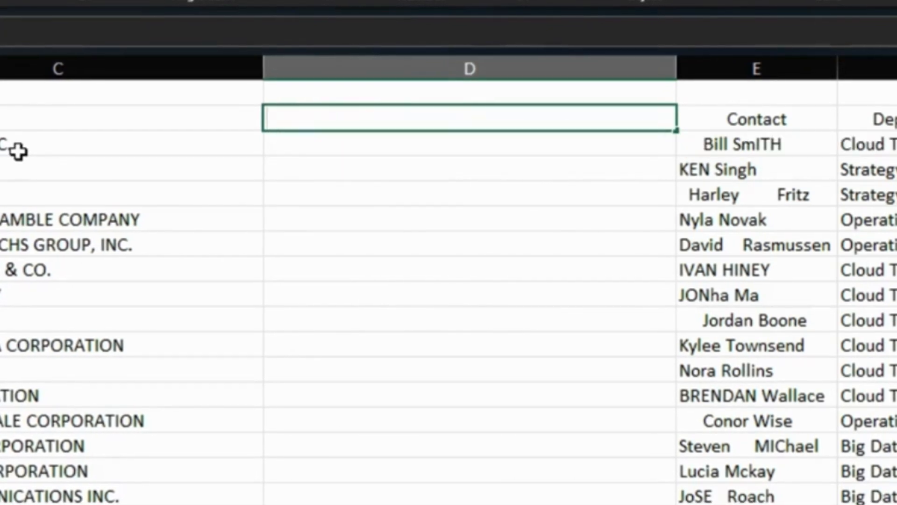
- Enter =PROPER(C3) in cell D3 of the inserted column and fill the formula down the table
left_click(312, 143)
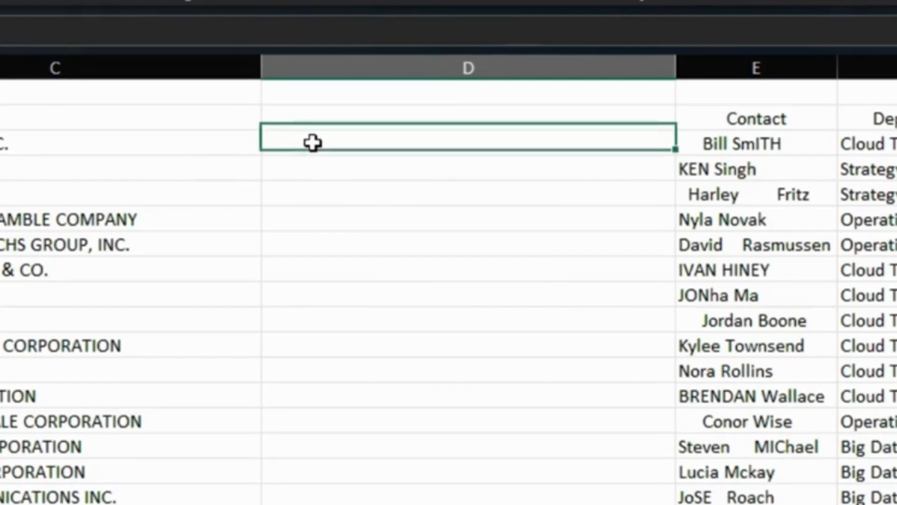
type("=prop")
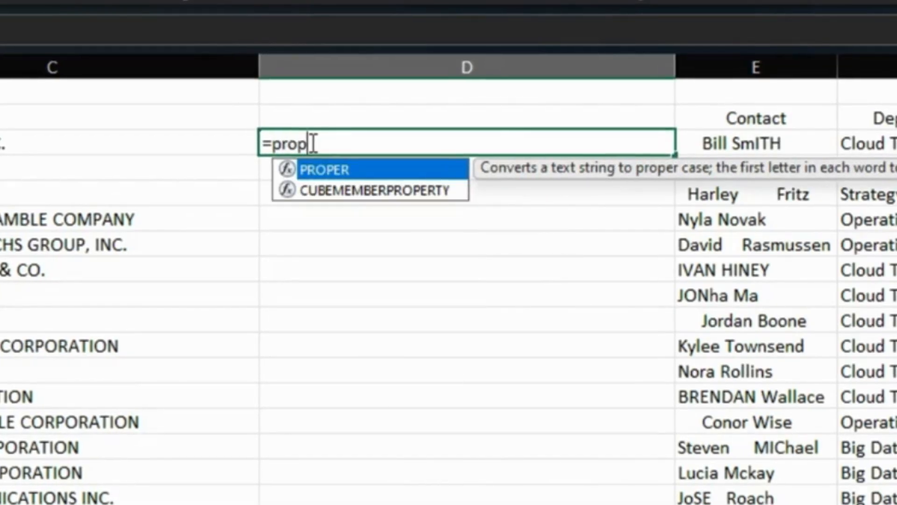
double_click(321, 169)
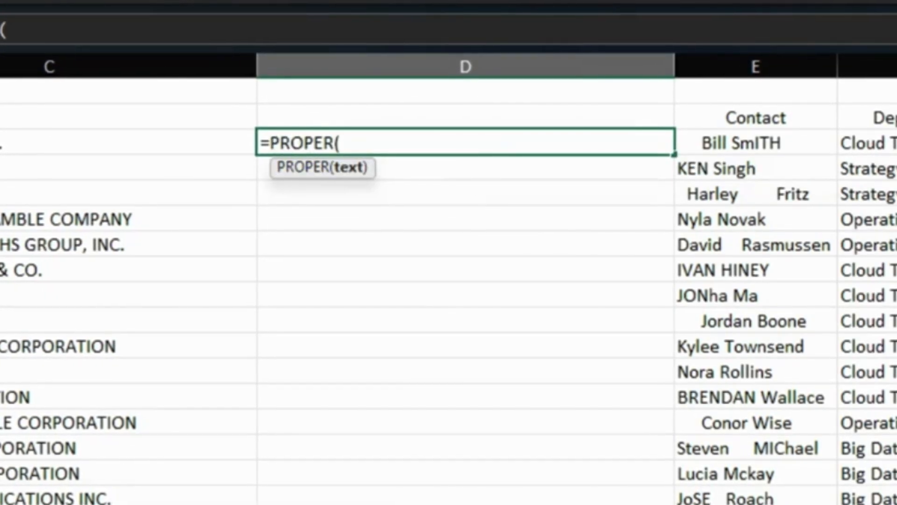
key("Left")
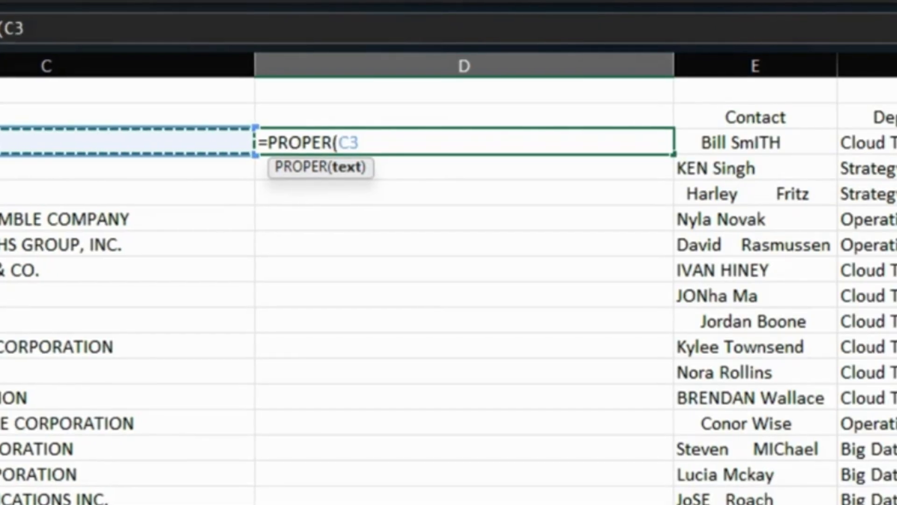
type(")")
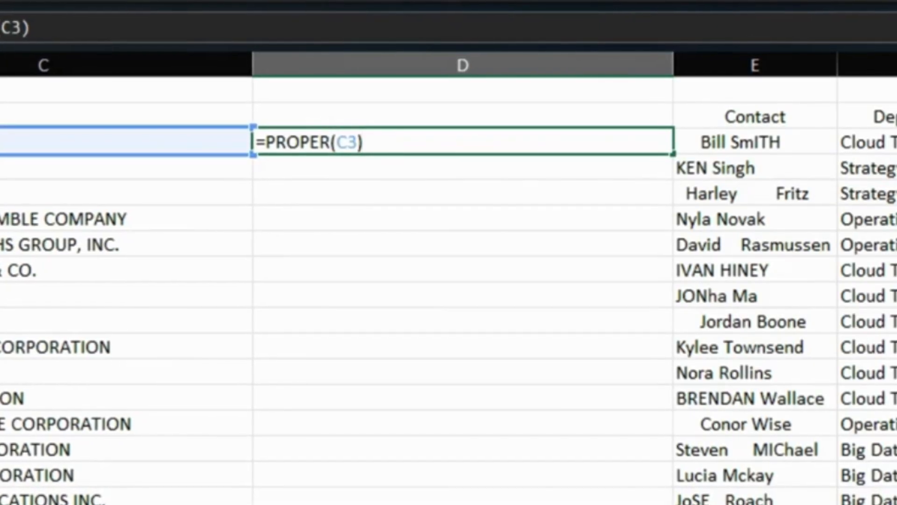
key("Return")
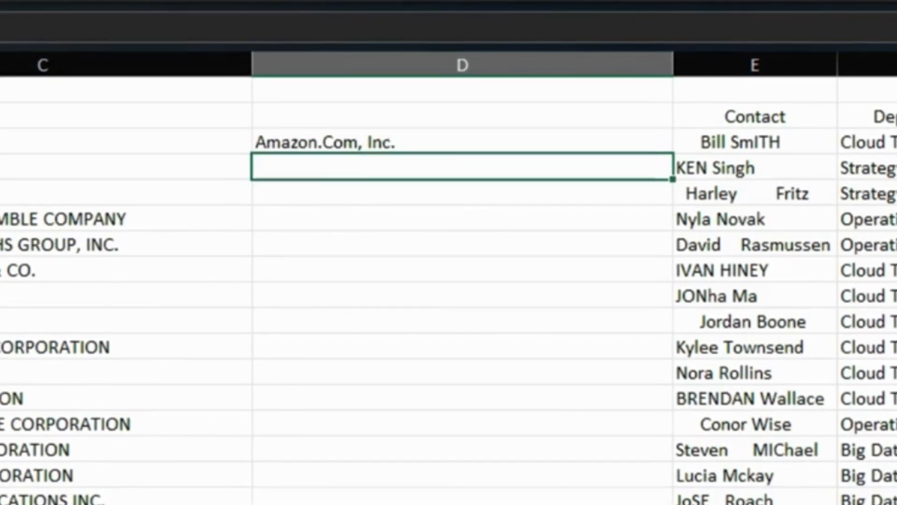
left_click(645, 146)
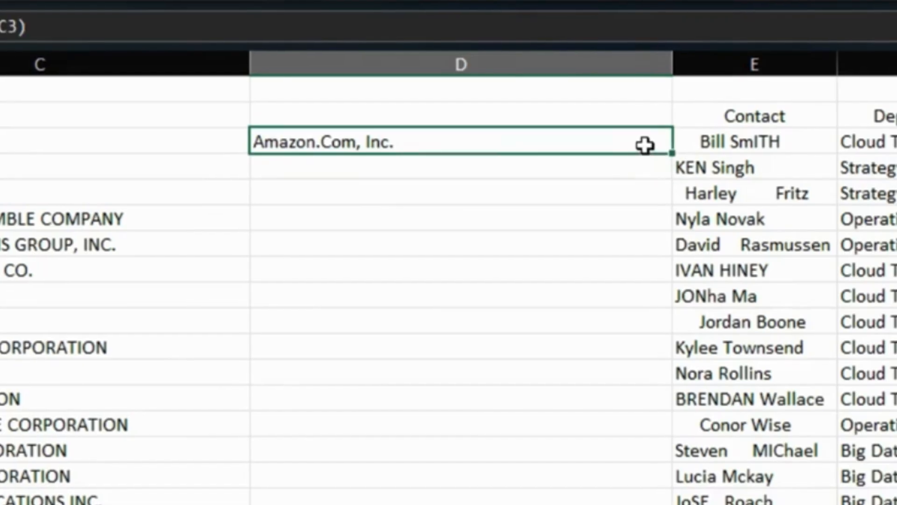
double_click(672, 153)
- Try to delete the original uppercase Client column C and undo the deletion
left_click(267, 60)
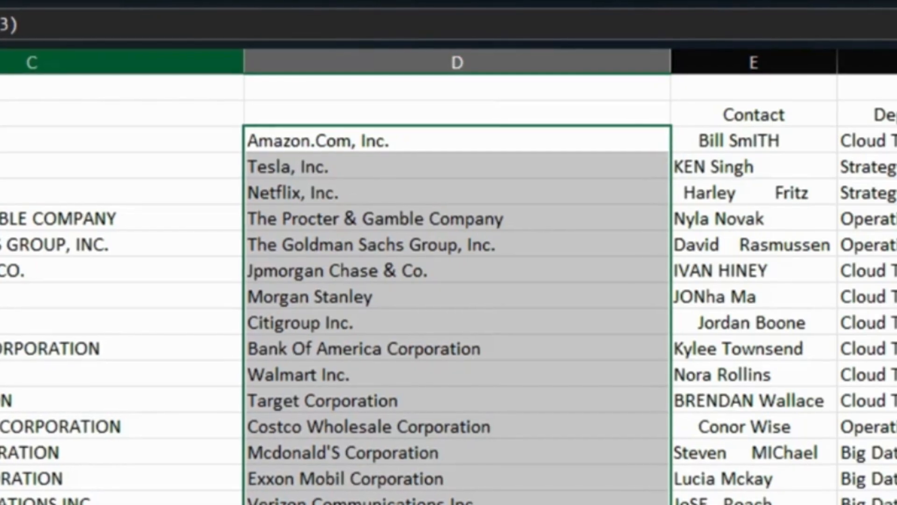
left_click(2, 61)
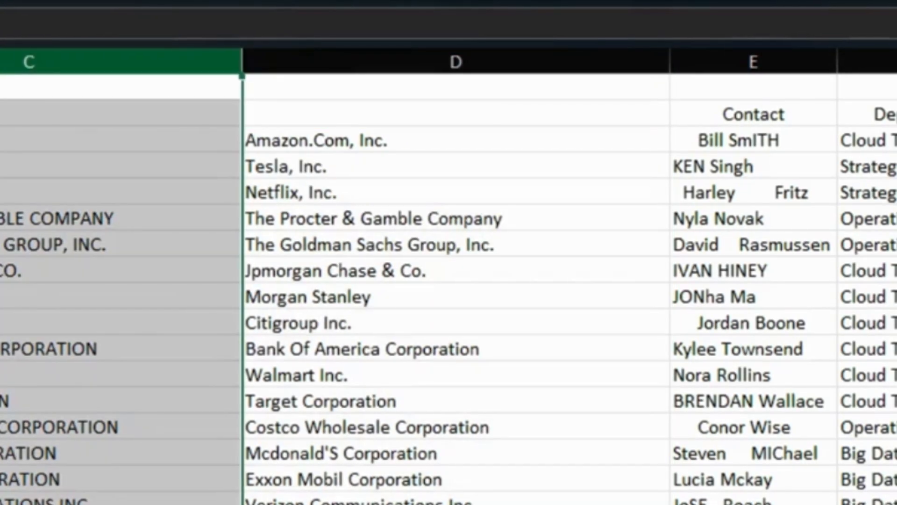
right_click(2, 62)
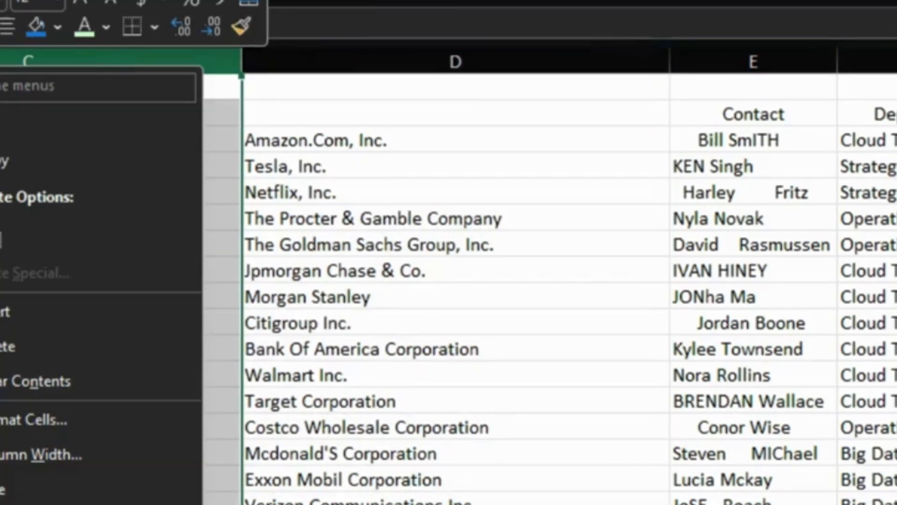
left_click(5, 350)
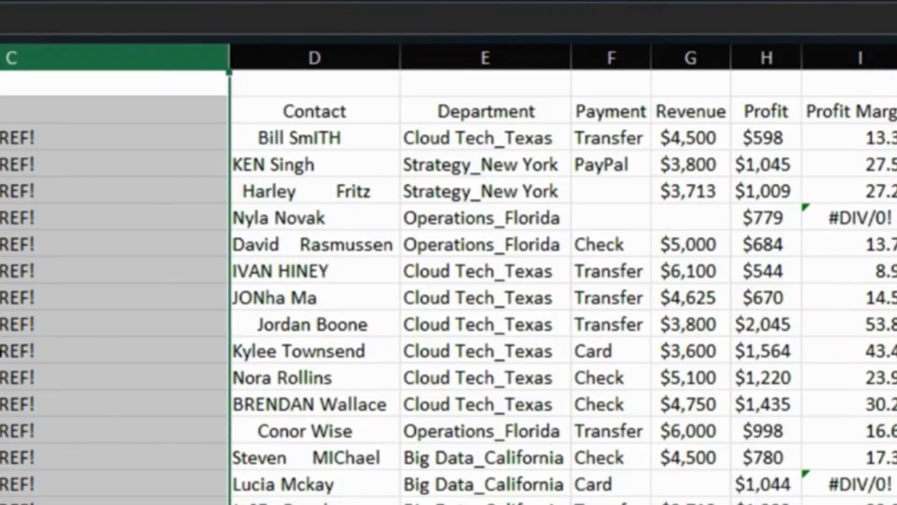
key("ctrl+z")
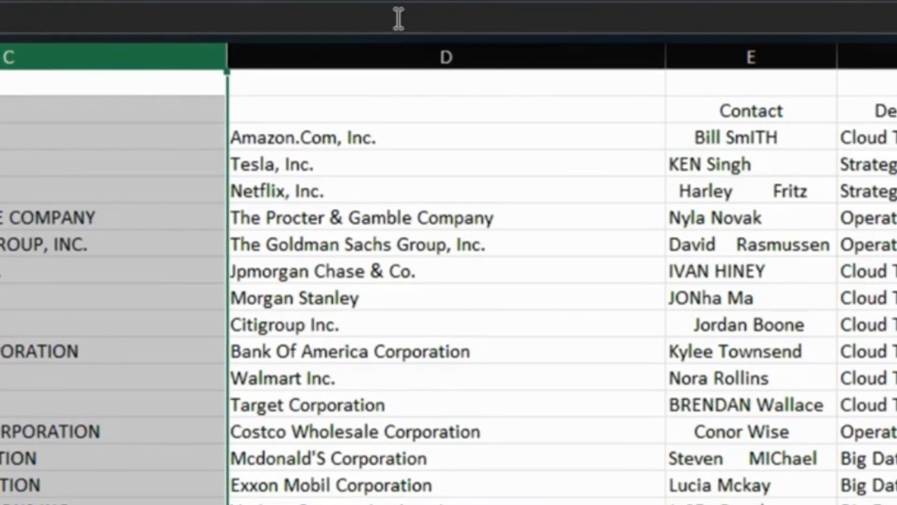
- Copy column D with the PROPER formulas and paste it over itself as values only
left_click(397, 53)
right_click(395, 52)
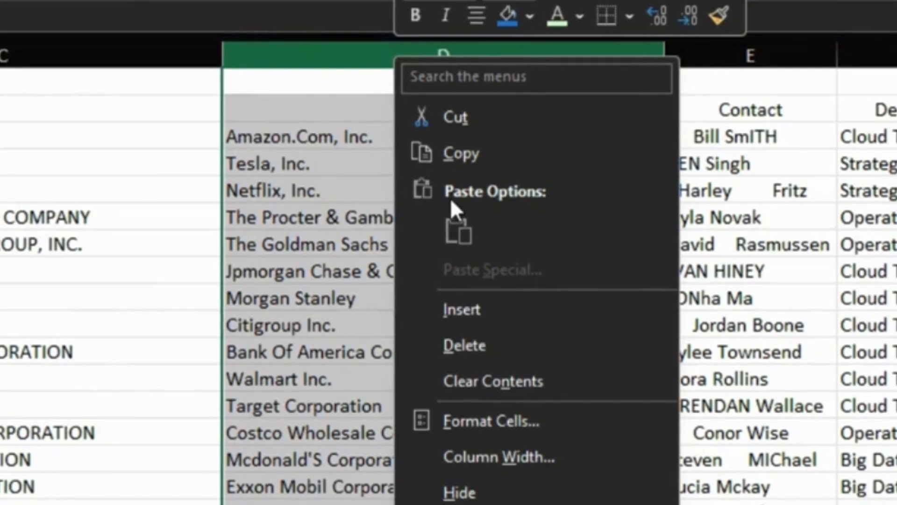
left_click(486, 151)
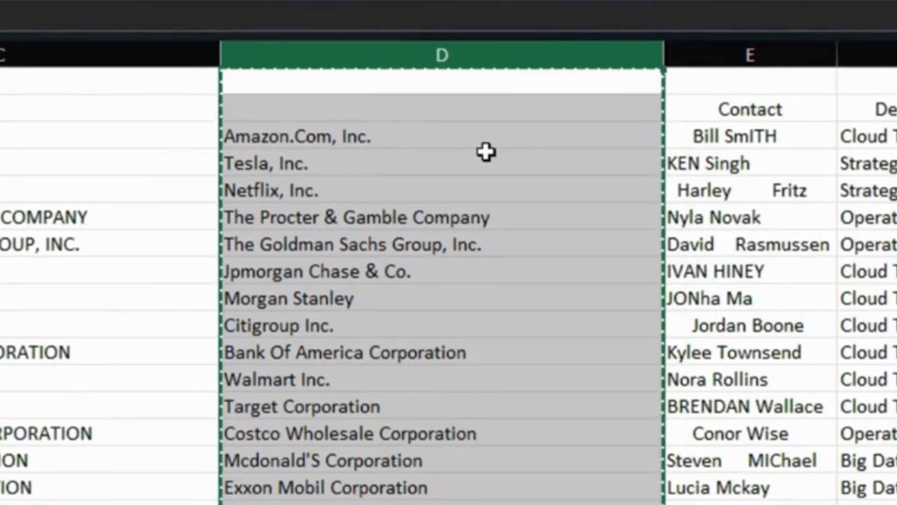
right_click(425, 148)
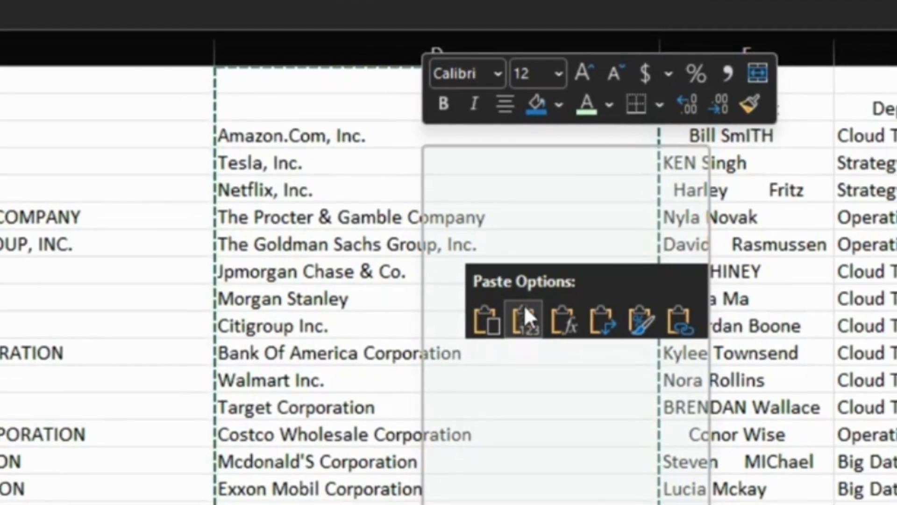
left_click(524, 317)
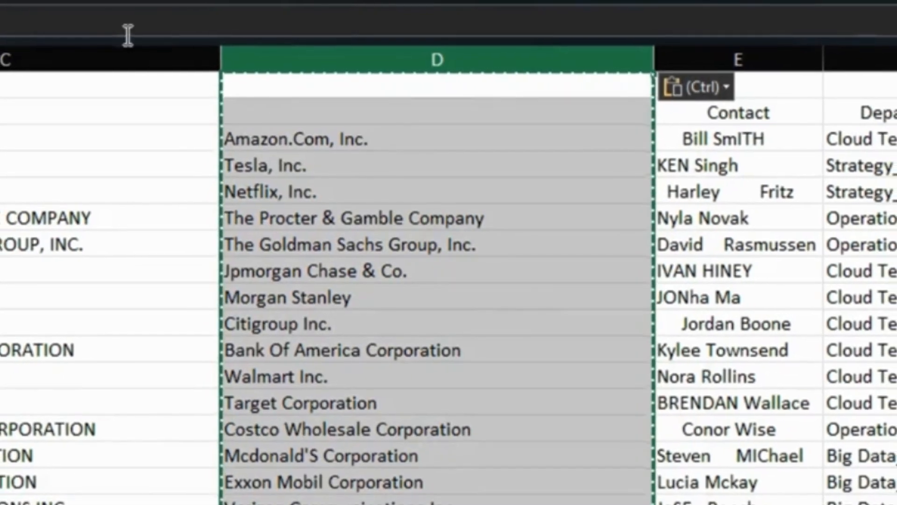
- Delete the original uppercase Client column C and head the proper-case column Client
left_click(78, 60)
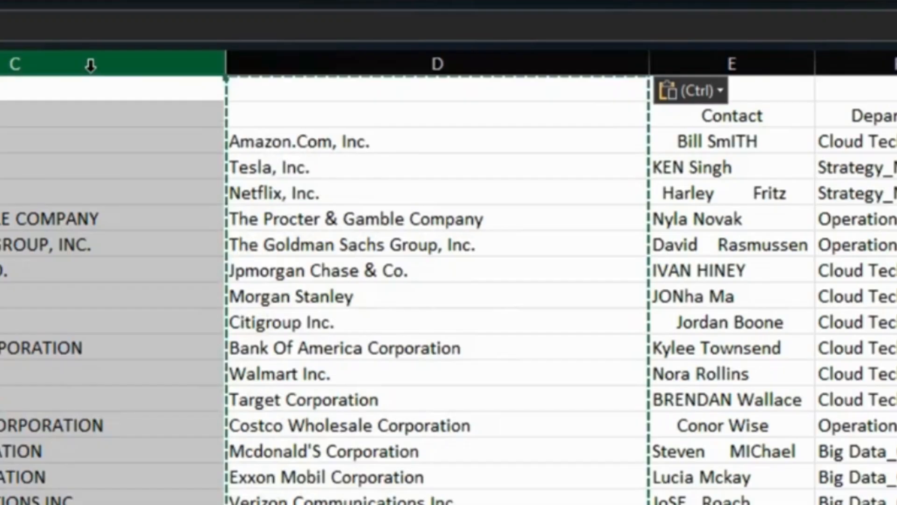
right_click(91, 69)
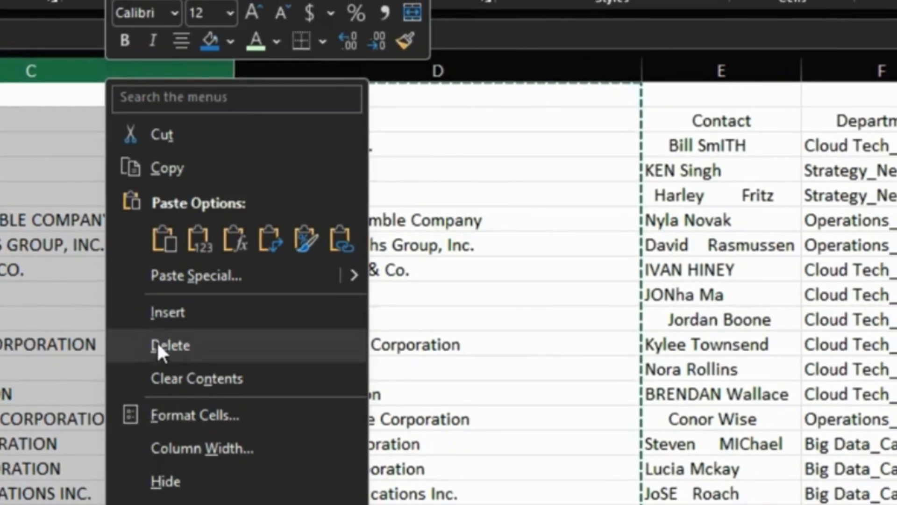
left_click(161, 344)
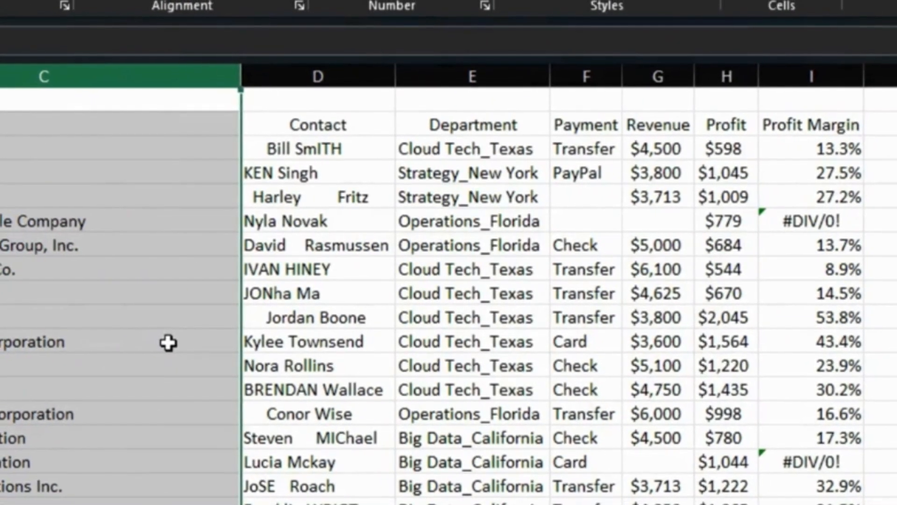
left_click(54, 128)
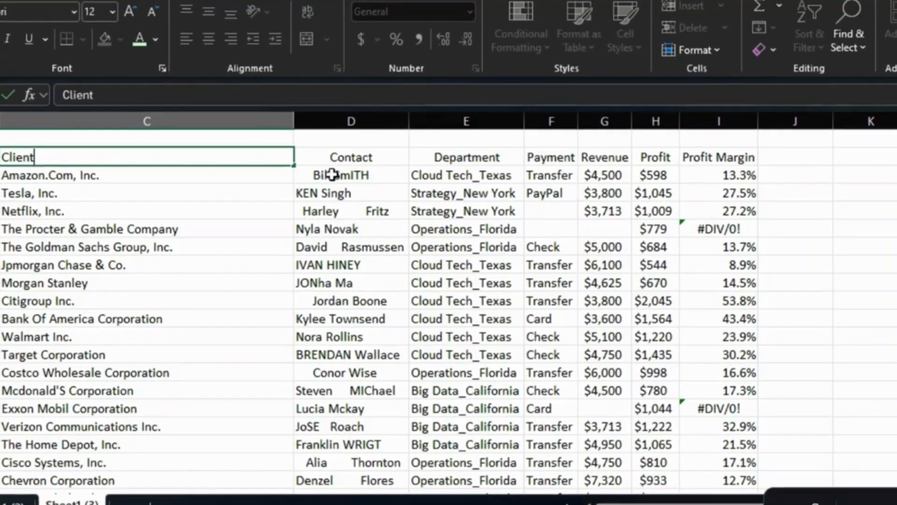
- Insert a blank column between the Contact and Department columns and head it Contact
left_click(439, 127)
right_click(440, 128)
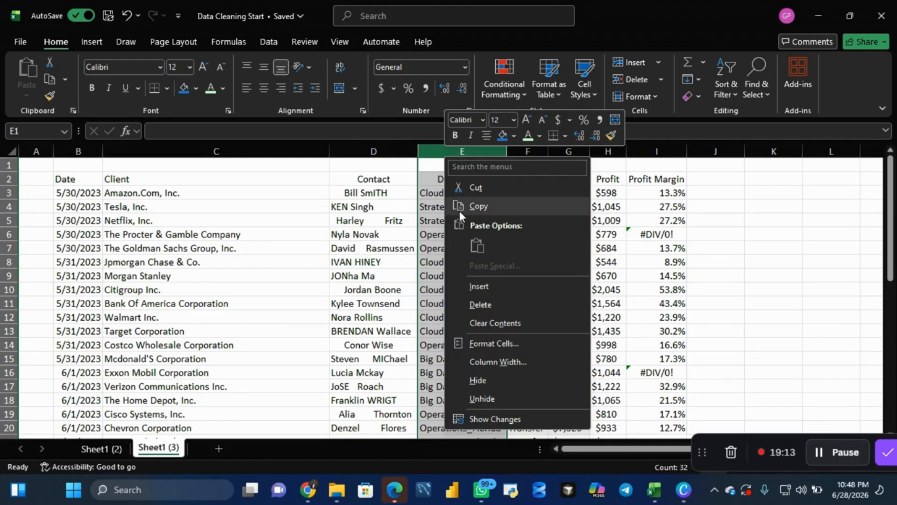
left_click(485, 287)
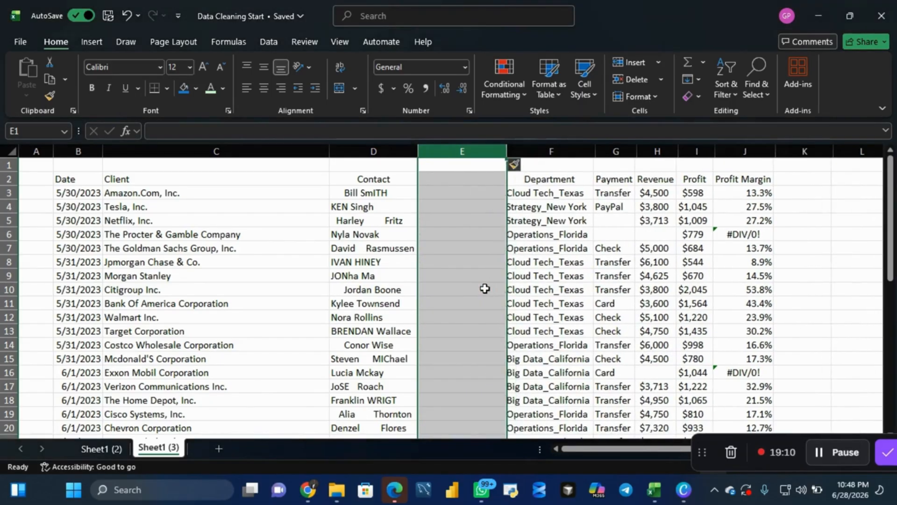
left_click(440, 179)
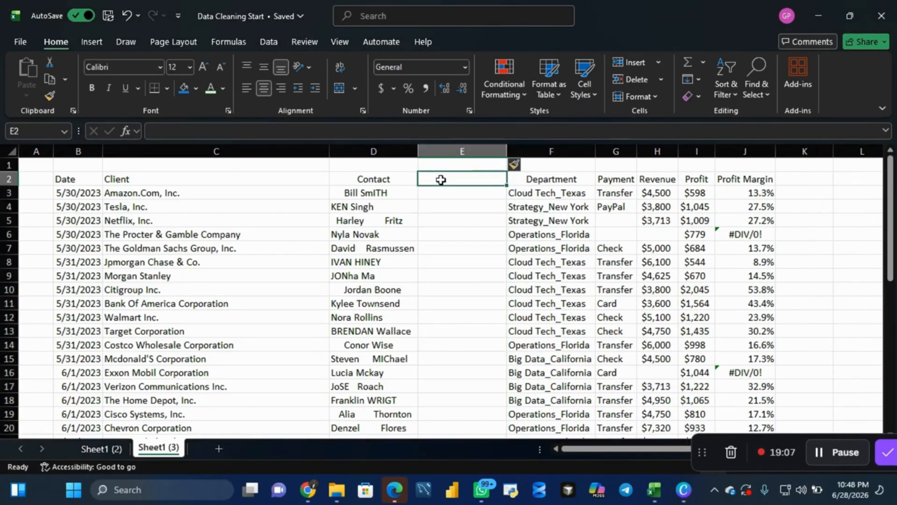
type("Contack")
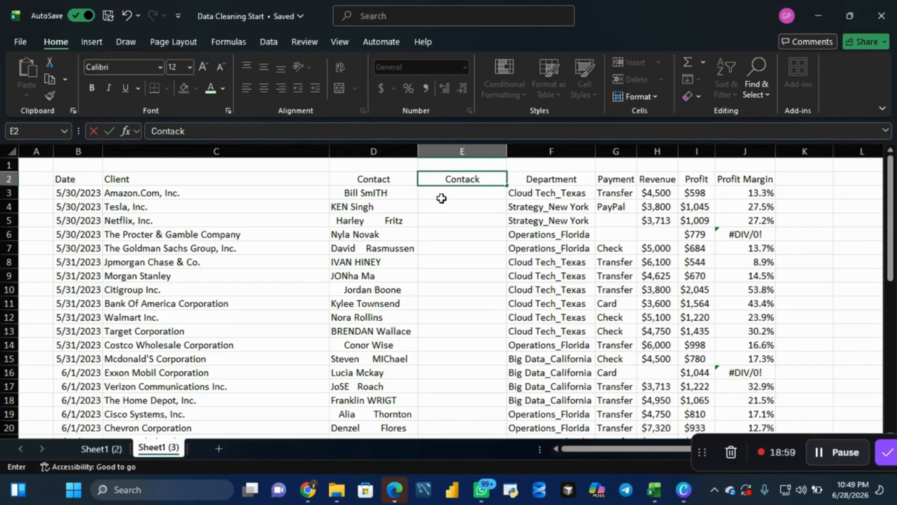
key("Return")
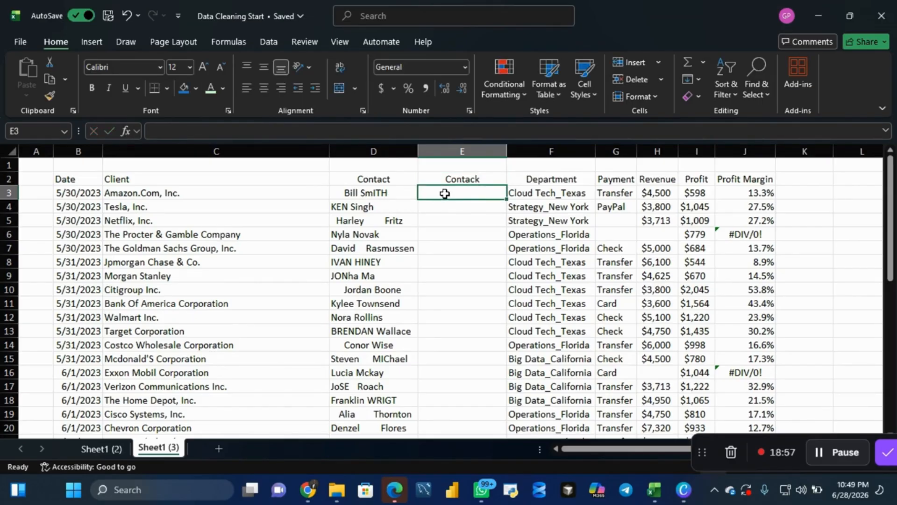
left_click(490, 182)
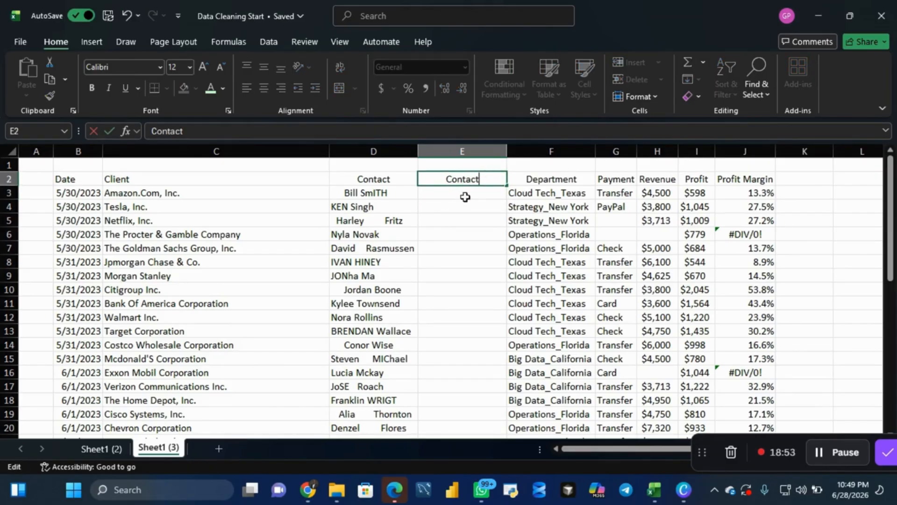
key("Return")
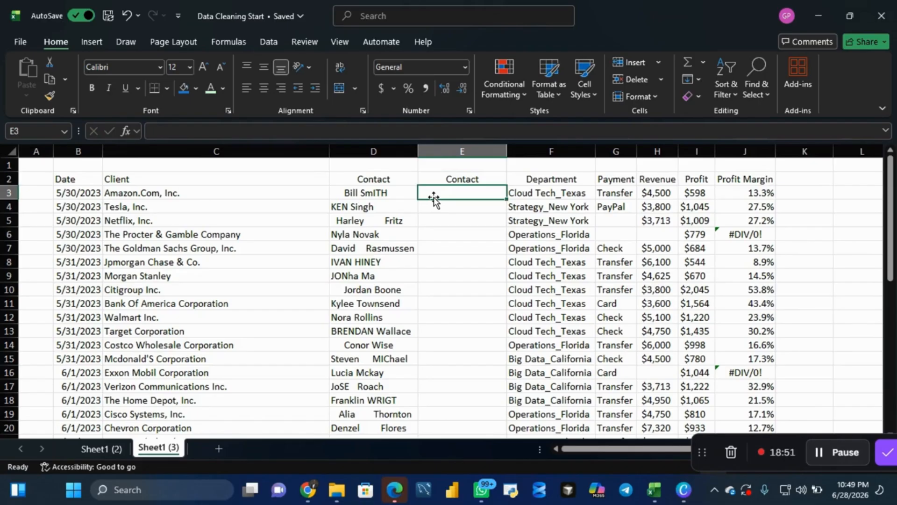
- Enter the formula =PROPER(D3) in cell E3 of the new Contact column
type("=")
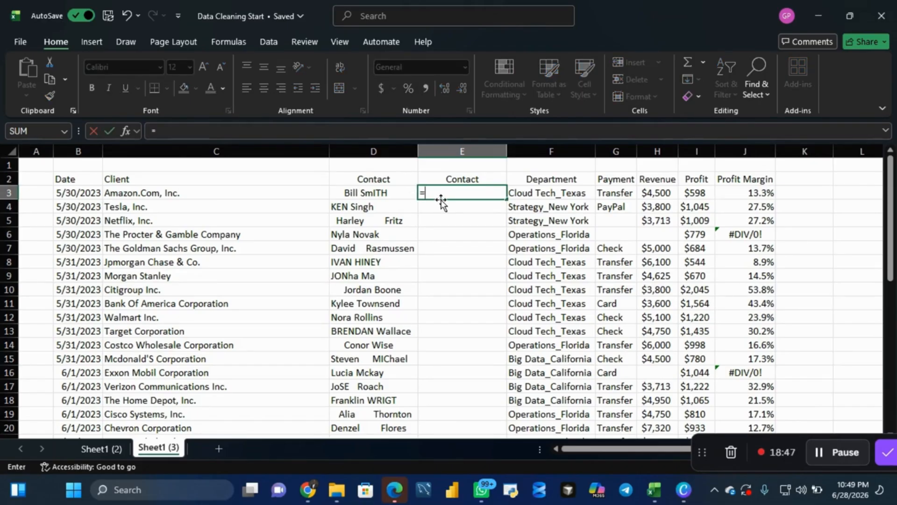
type("prop")
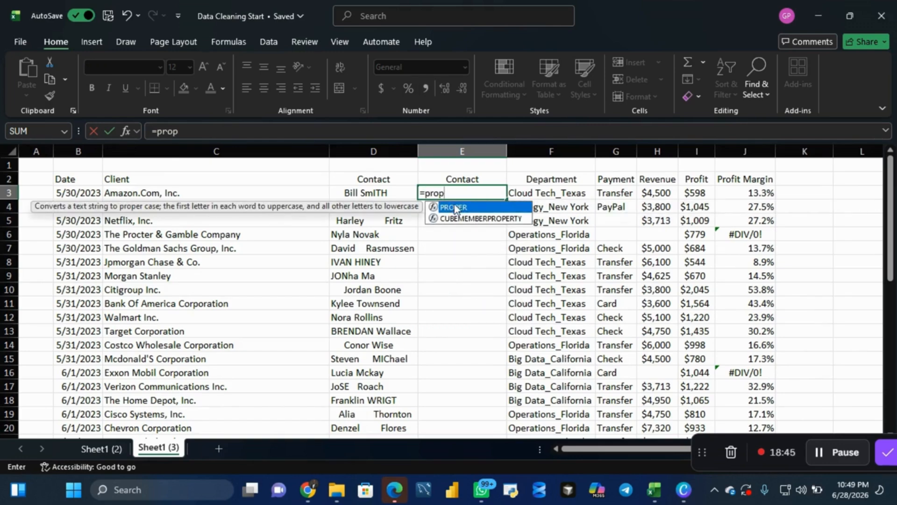
double_click(456, 210)
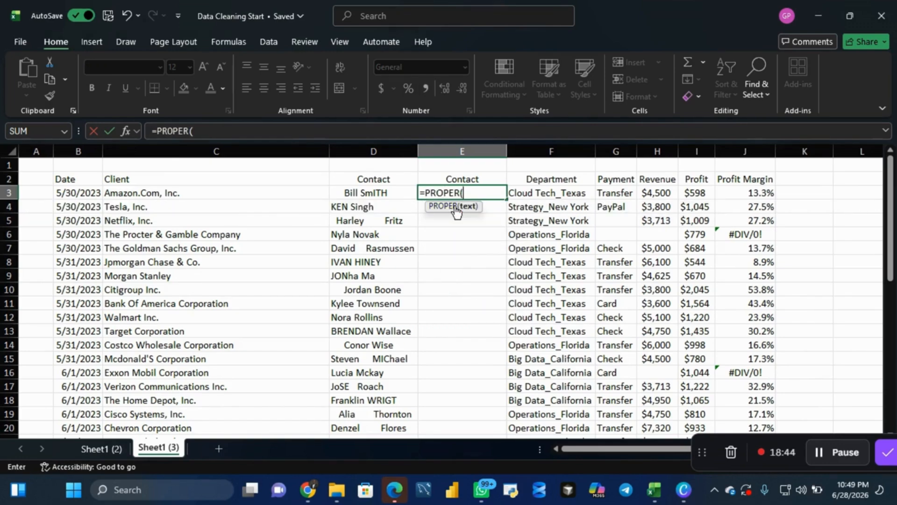
left_click(381, 193)
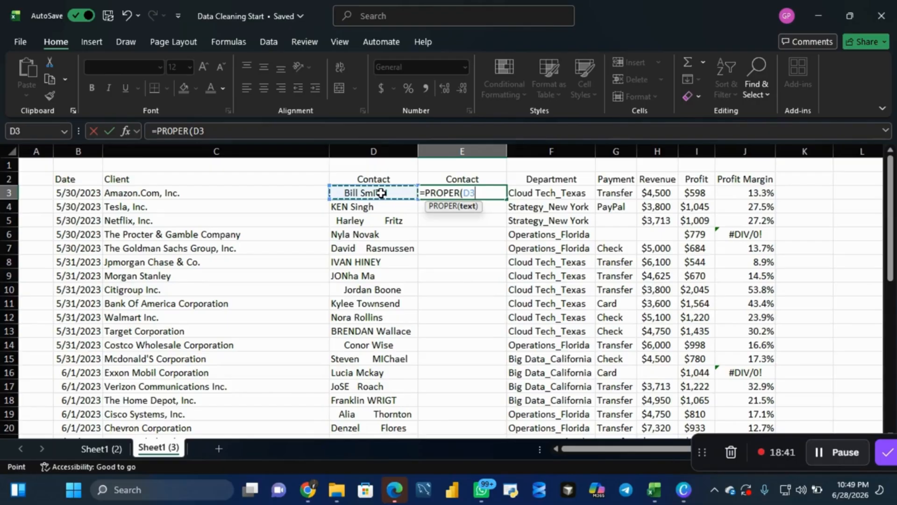
type(")")
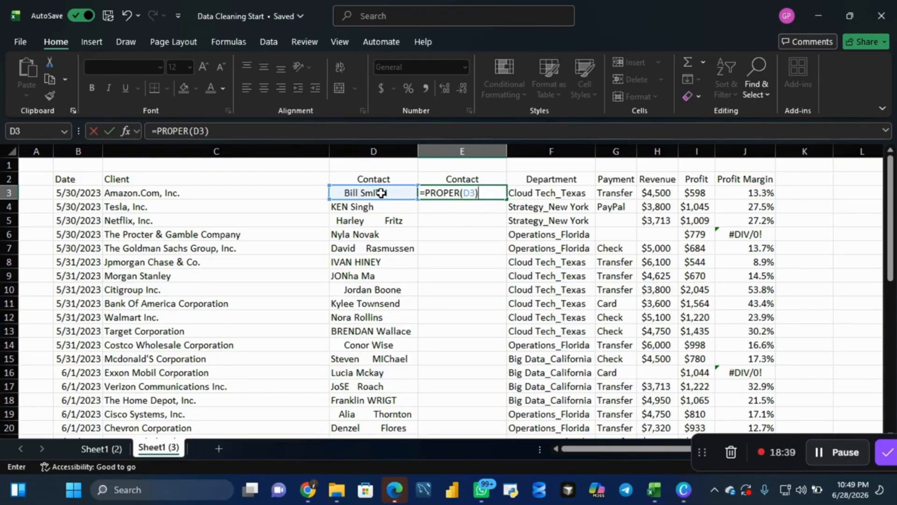
key("Return")
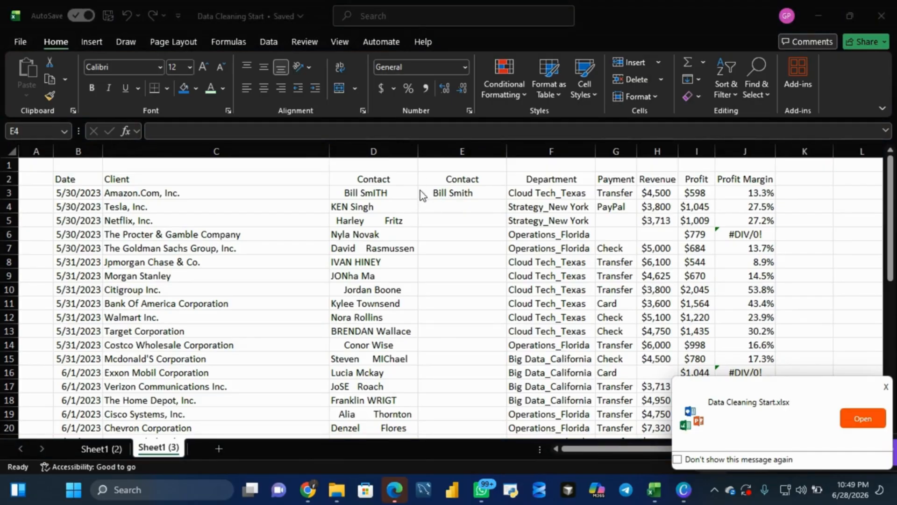
- Wrap the formula in E3 with TRIM as =TRIM(PROPER(D3)) and fill it down the new Contact column
left_click(465, 188)
double_click(466, 188)
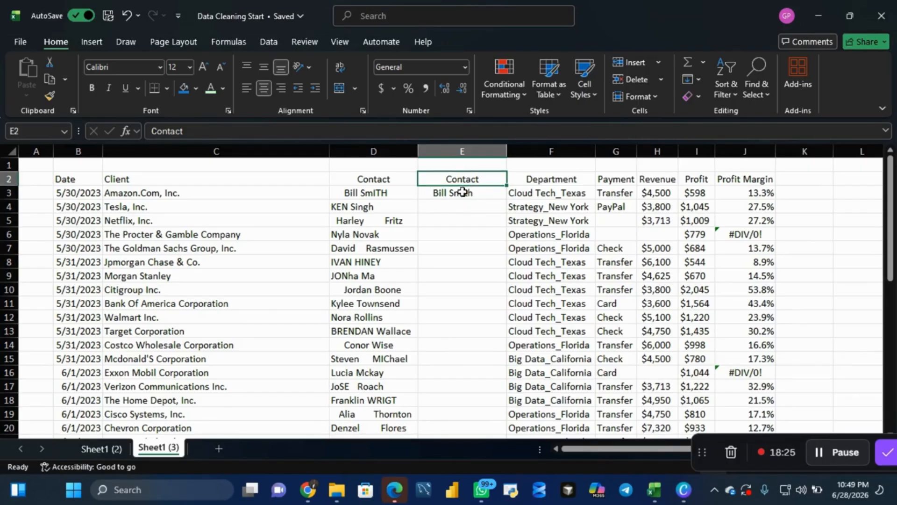
double_click(462, 192)
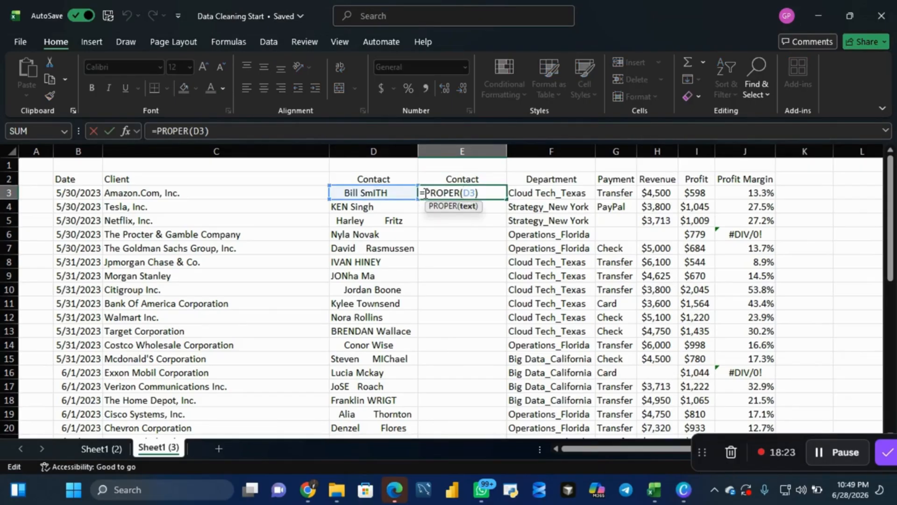
type("trim")
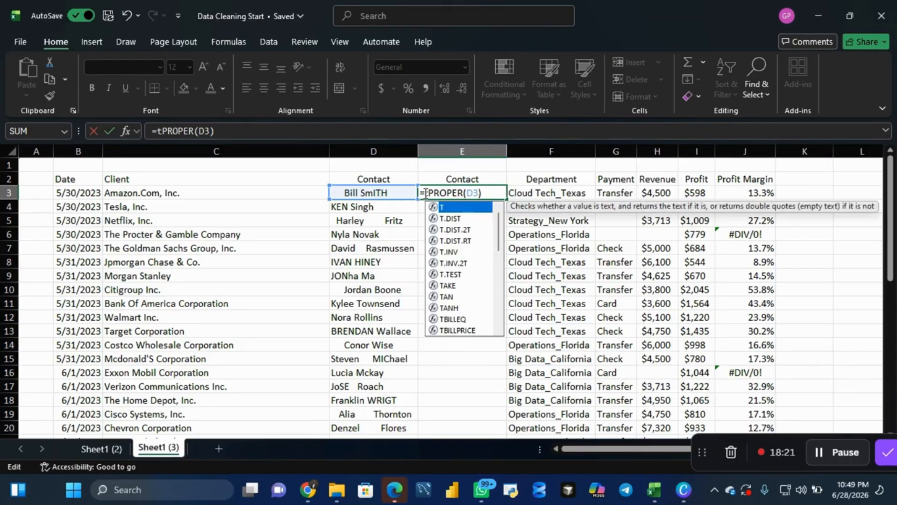
double_click(450, 208)
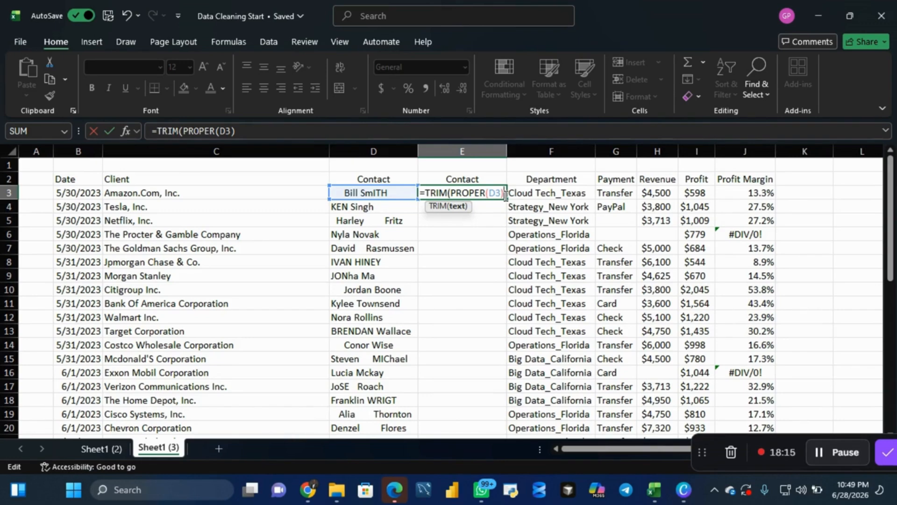
type(")")
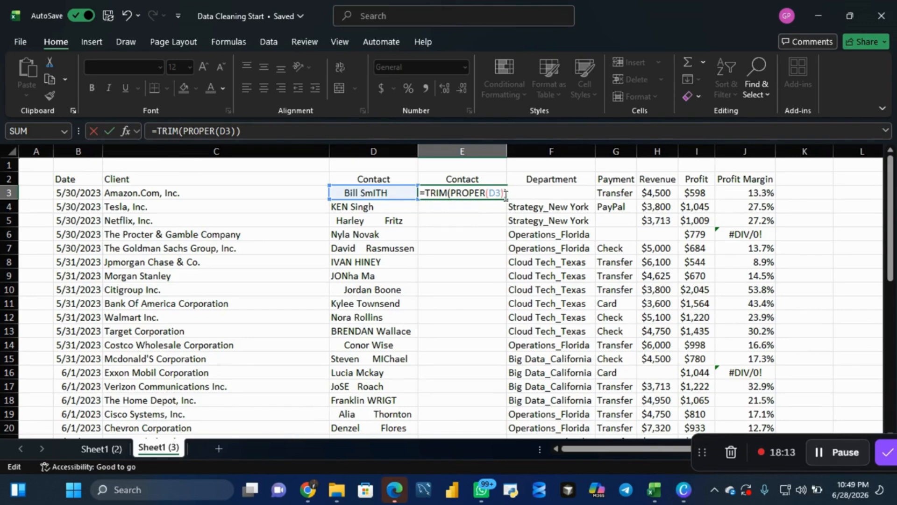
key("Return")
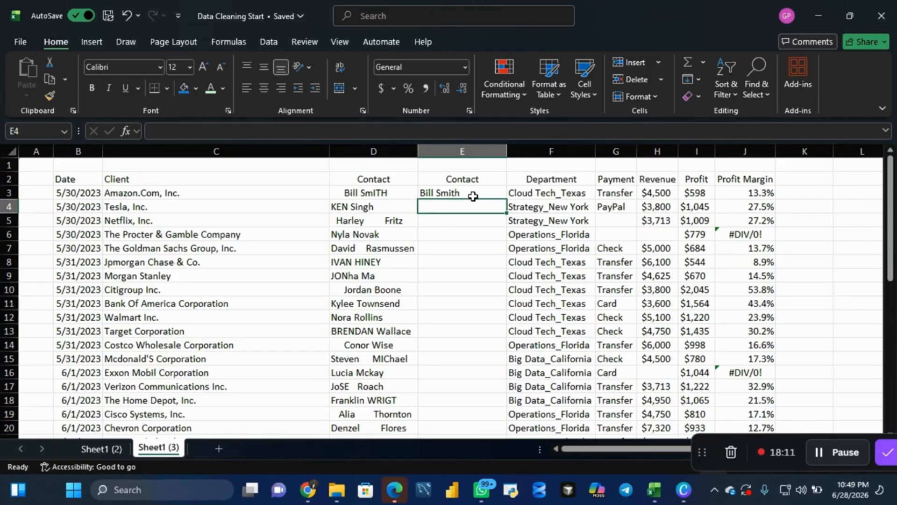
left_click(473, 195)
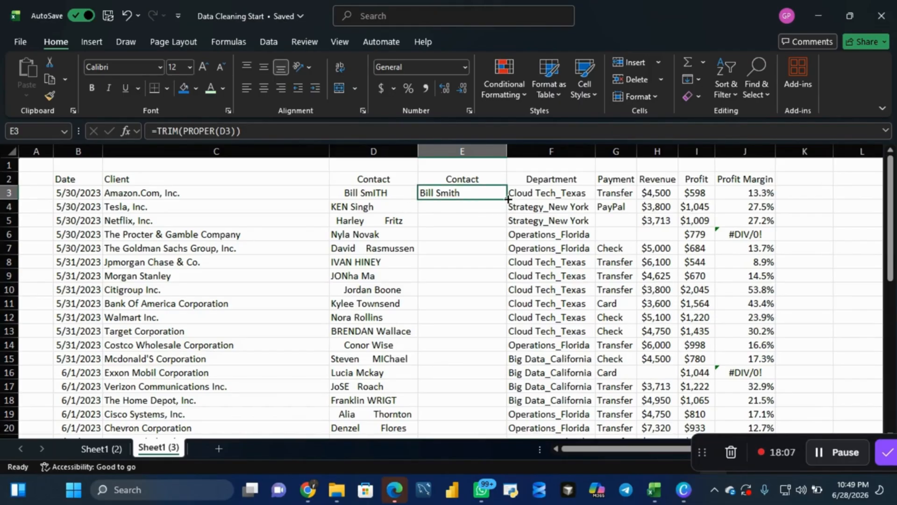
double_click(508, 199)
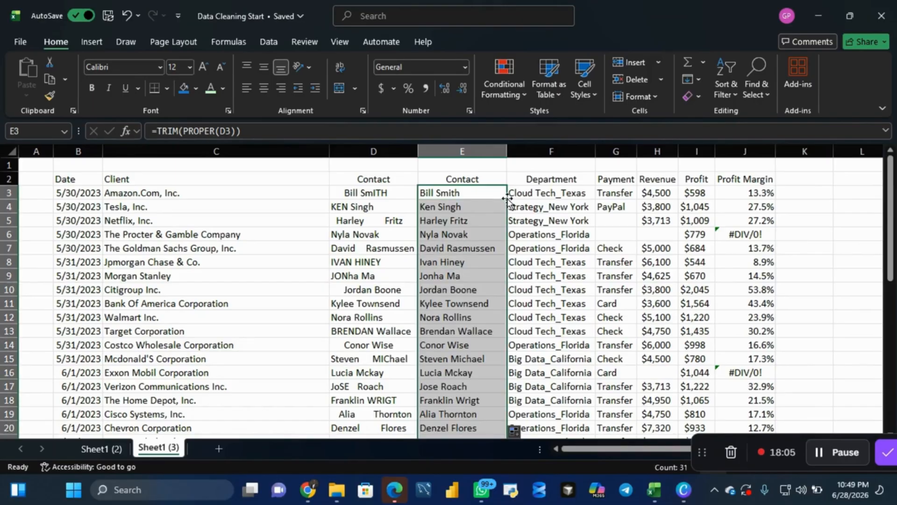
- Copy column E with the TRIM and PROPER formulas and paste it over itself as values only
left_click(462, 152)
right_click(462, 152)
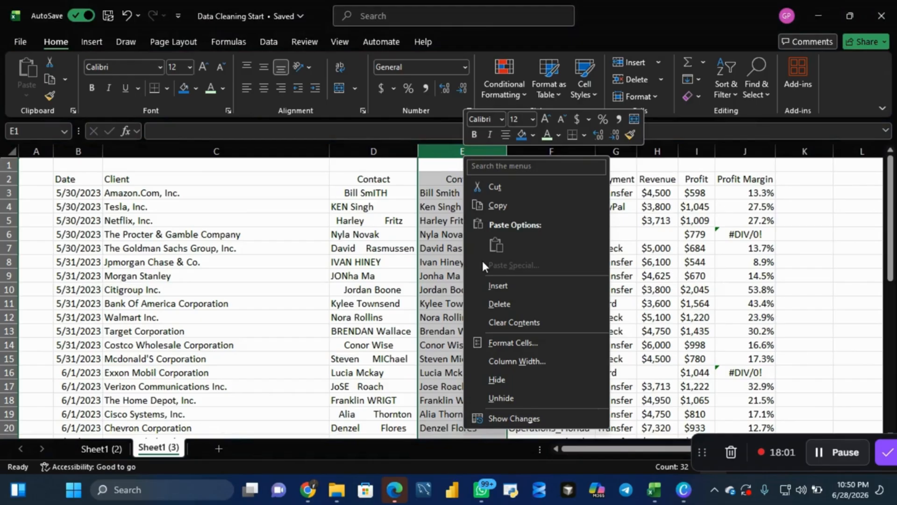
left_click(506, 208)
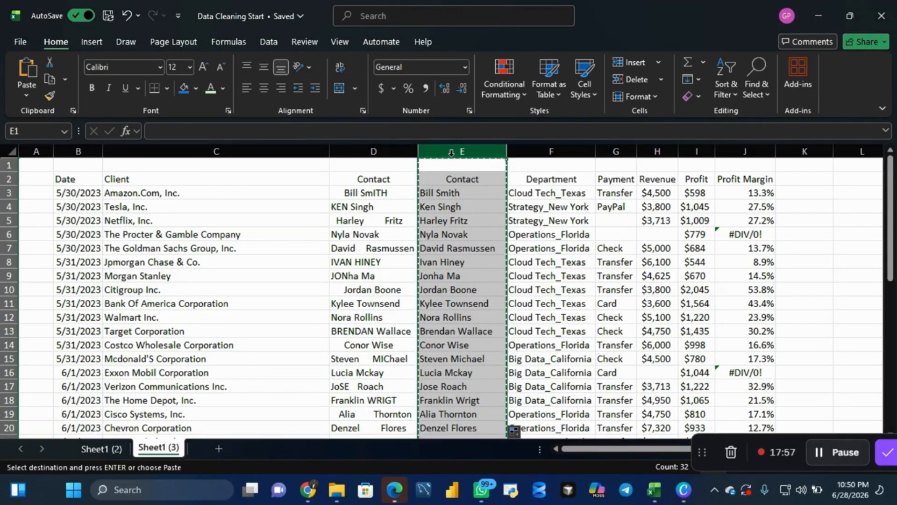
right_click(454, 156)
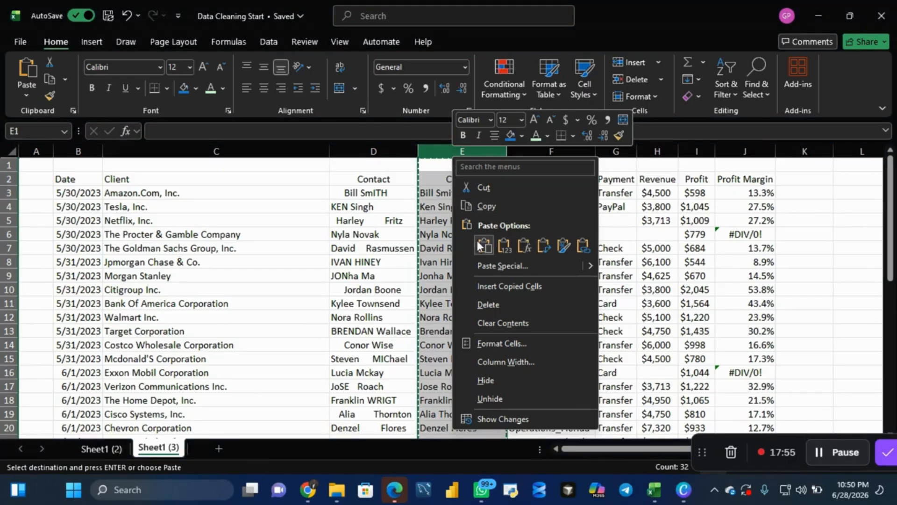
left_click(505, 246)
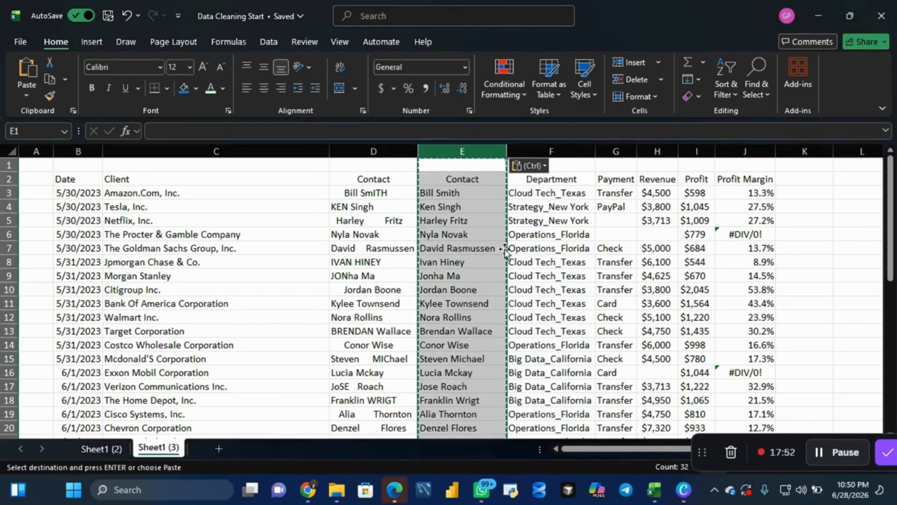
- Delete the original uncleaned Contact column D
left_click(380, 152)
right_click(380, 153)
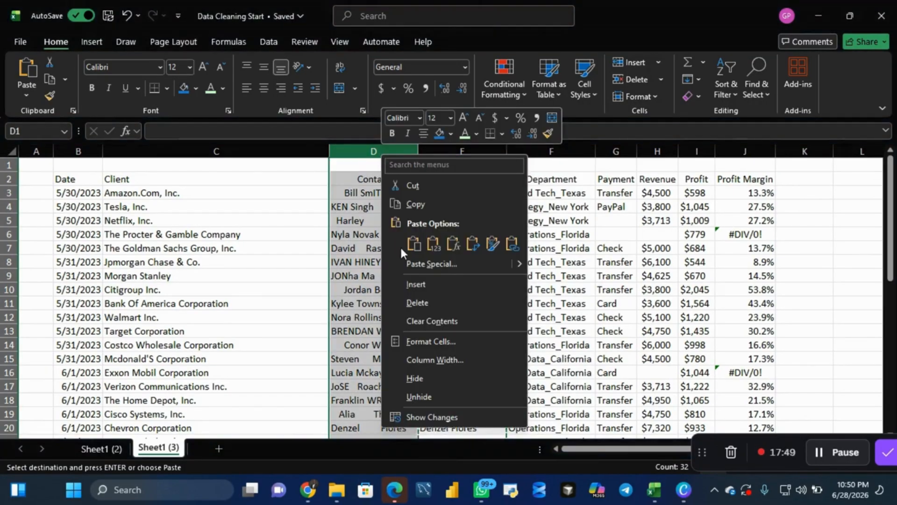
left_click(408, 306)
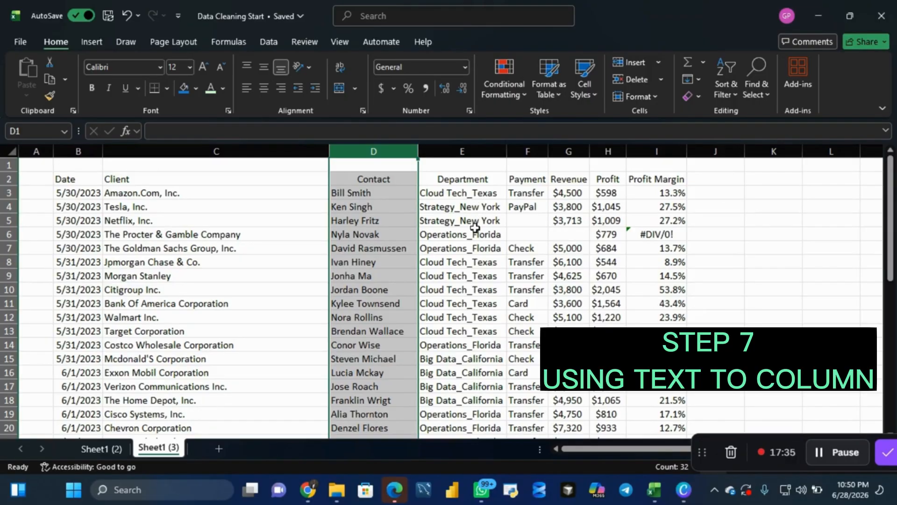
- Insert a blank column between the Department and Payment columns and head it Region
left_click(524, 151)
right_click(523, 153)
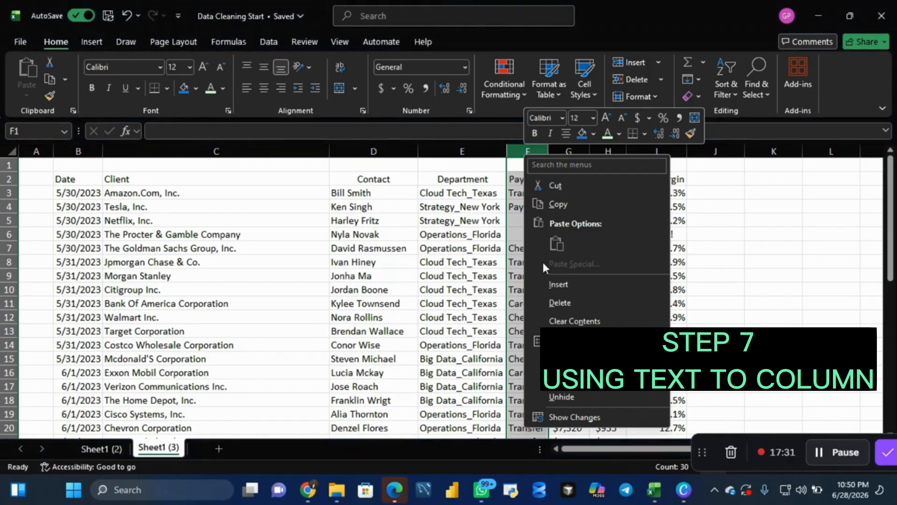
left_click(553, 285)
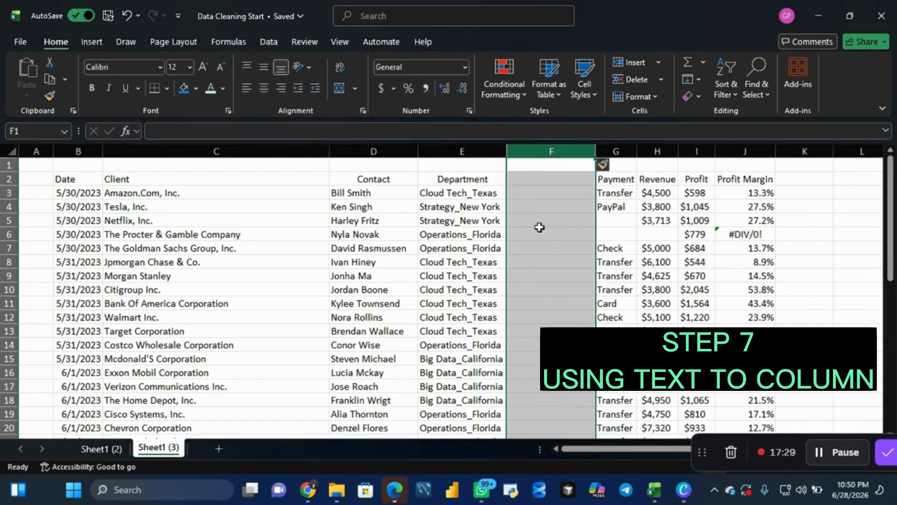
left_click(531, 180)
type("R")
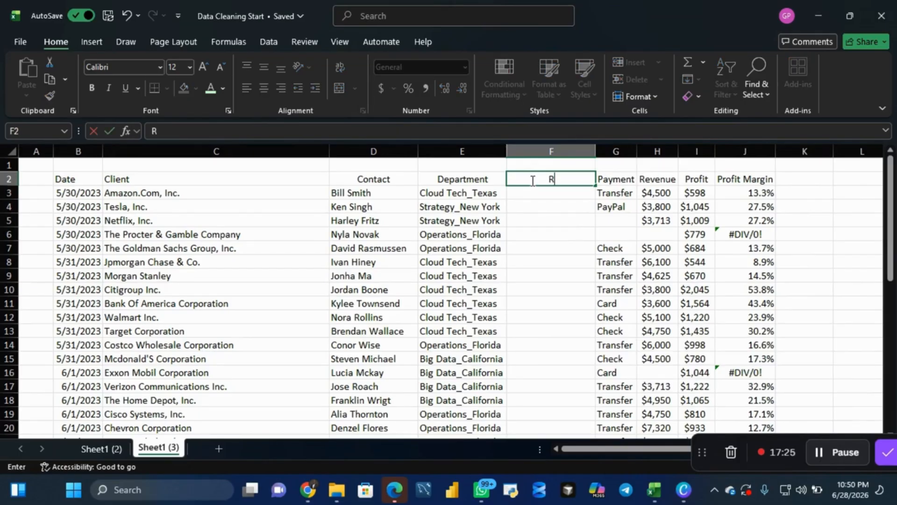
type("egion")
- Split the Department column with Text to Columns, delimited by the underscore, with cell E2 as destination, replacing the existing data
left_click(455, 149)
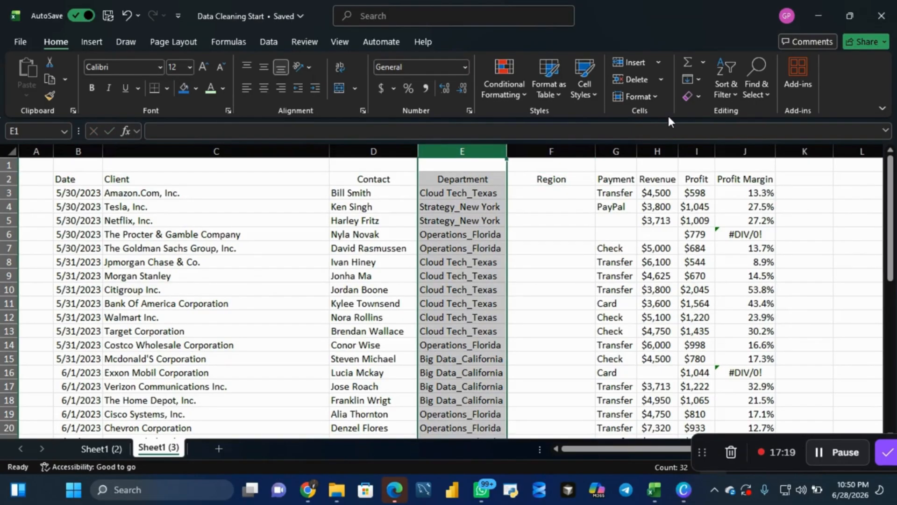
left_click(265, 43)
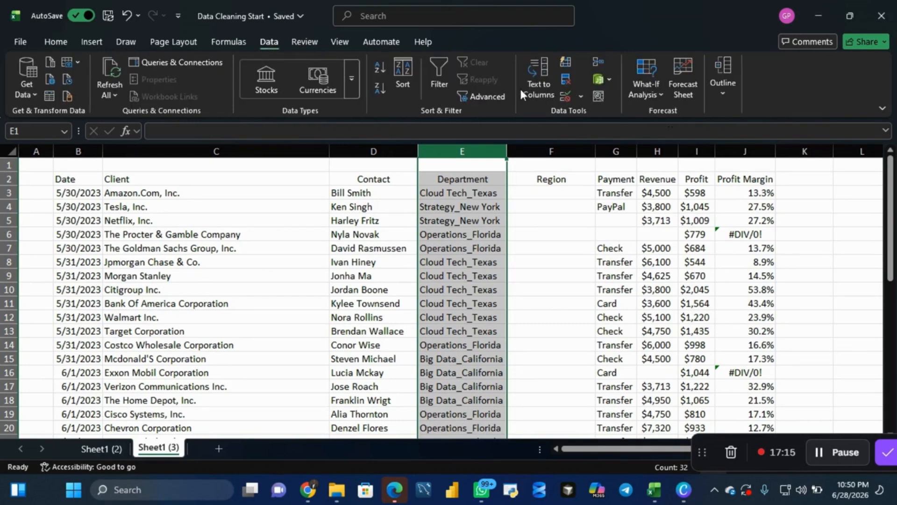
left_click(539, 84)
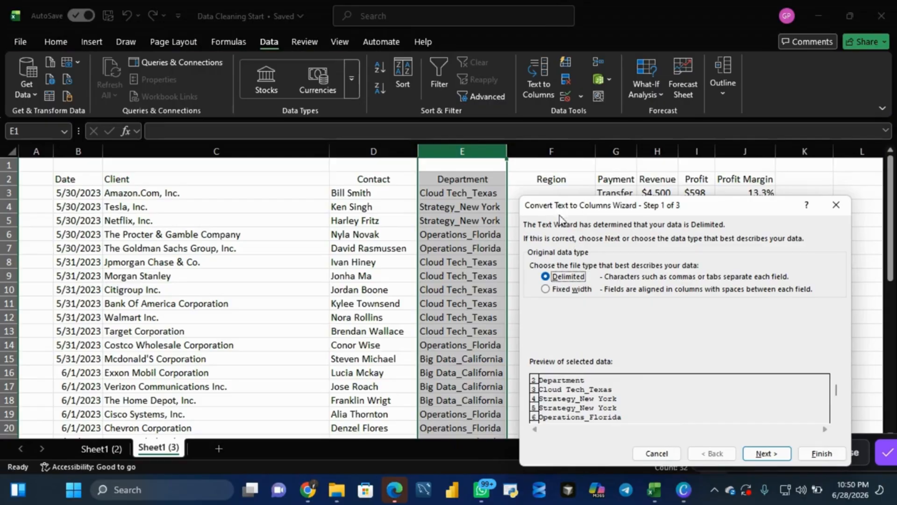
left_click(767, 454)
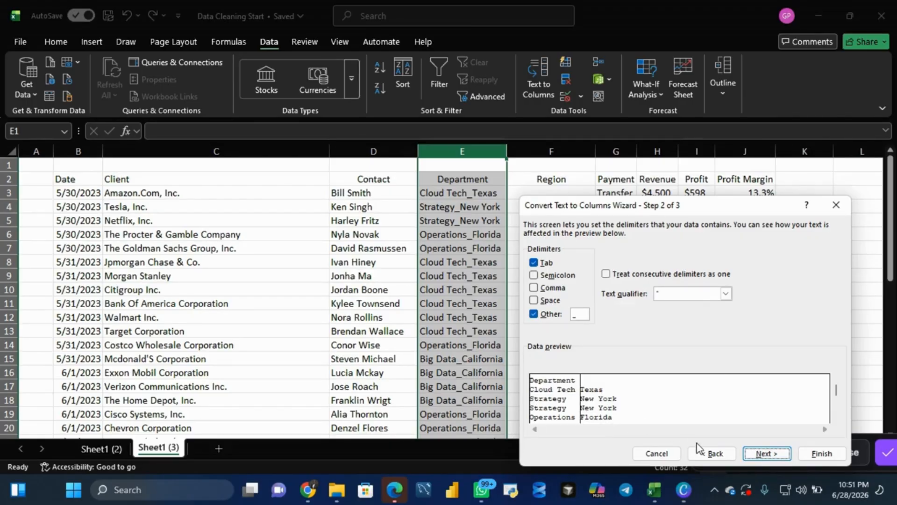
left_click(763, 455)
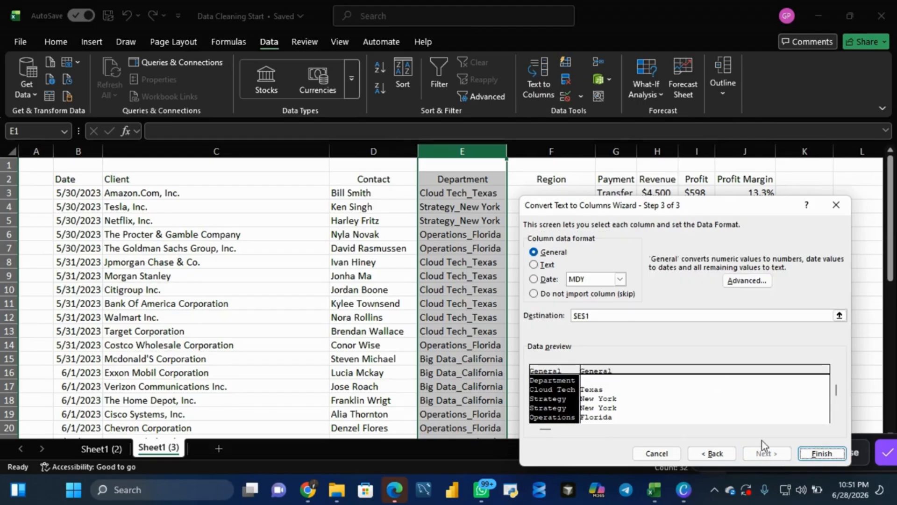
left_click(597, 315)
key("BackSpace")
key("BackSpace")
key("BackSpace")
key("BackSpace")
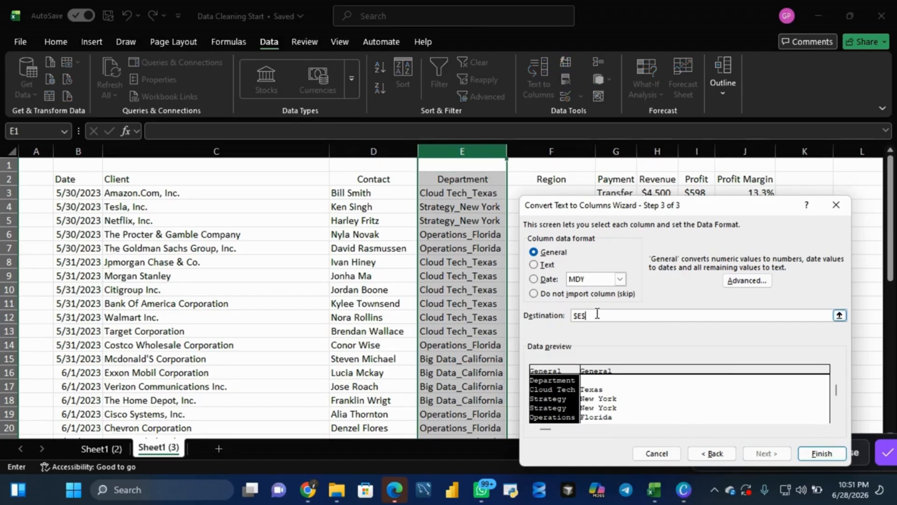
left_click(480, 181)
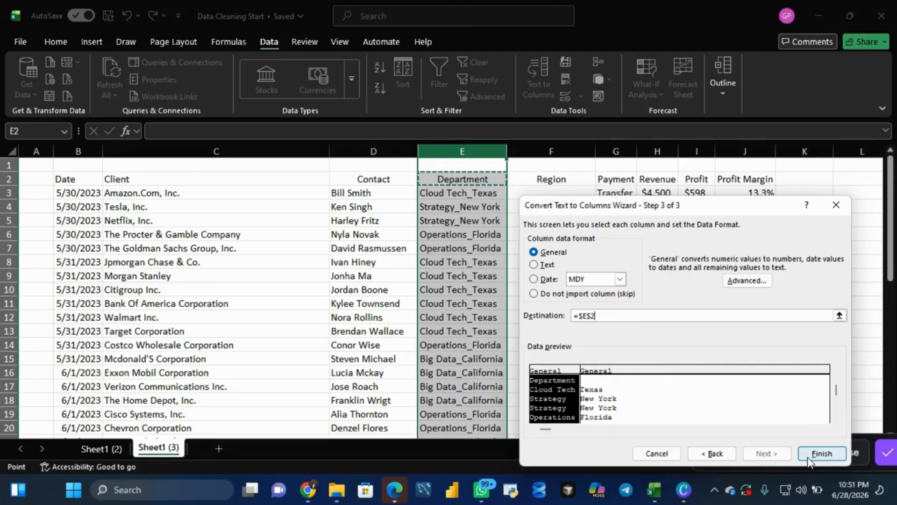
left_click(822, 453)
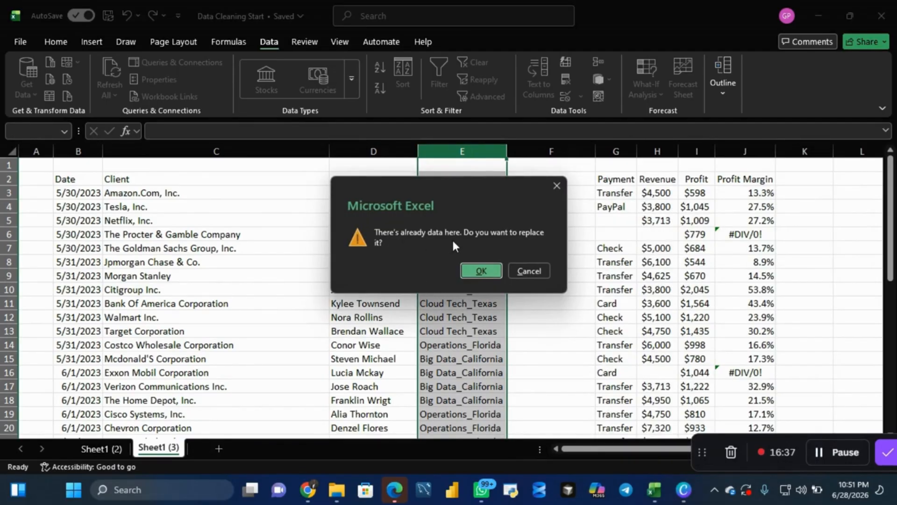
left_click(481, 271)
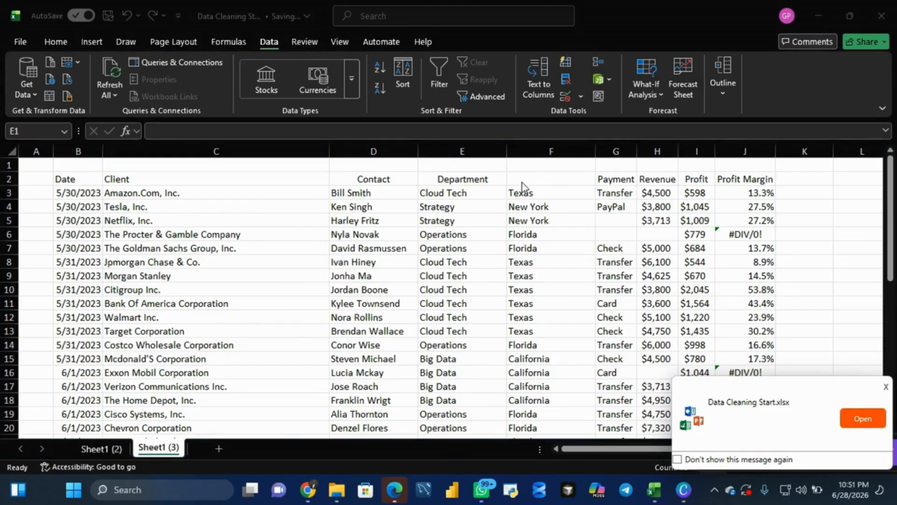
- Re-enter the header Region in cell F2 above the split-off state names
double_click(520, 180)
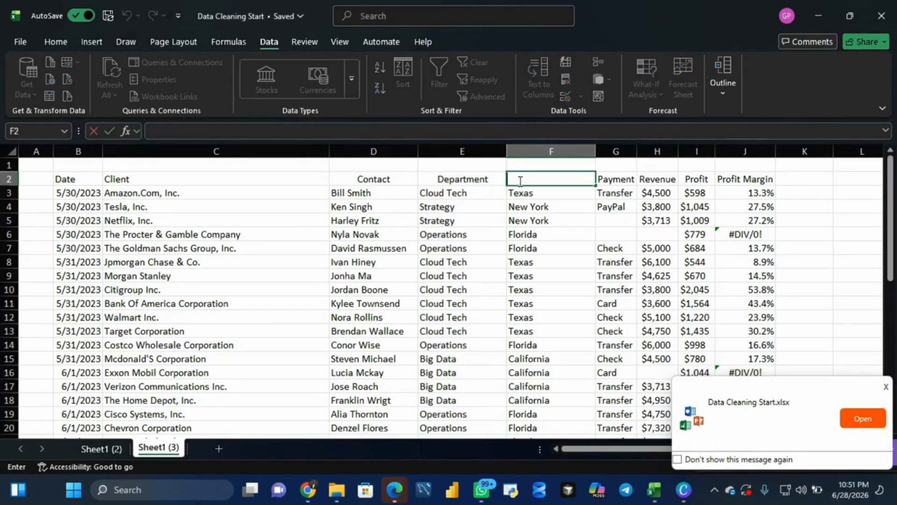
type("Region")
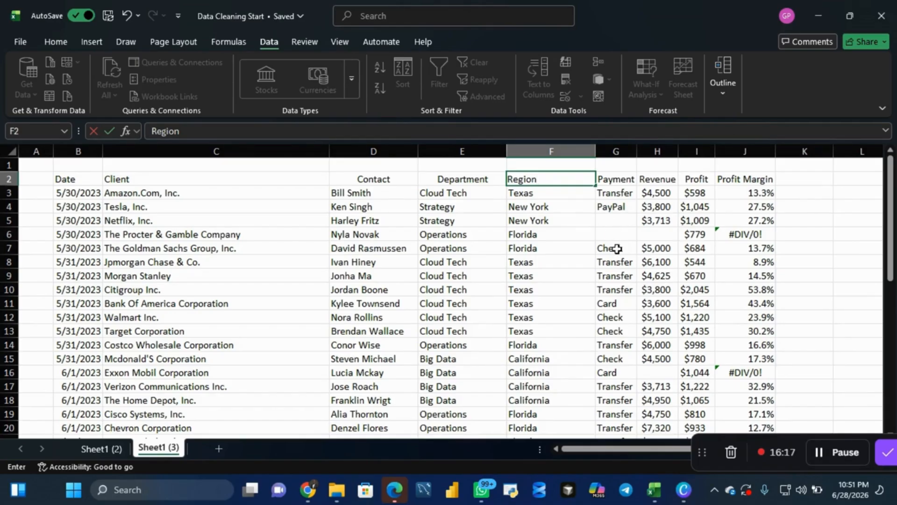
left_click(523, 275)
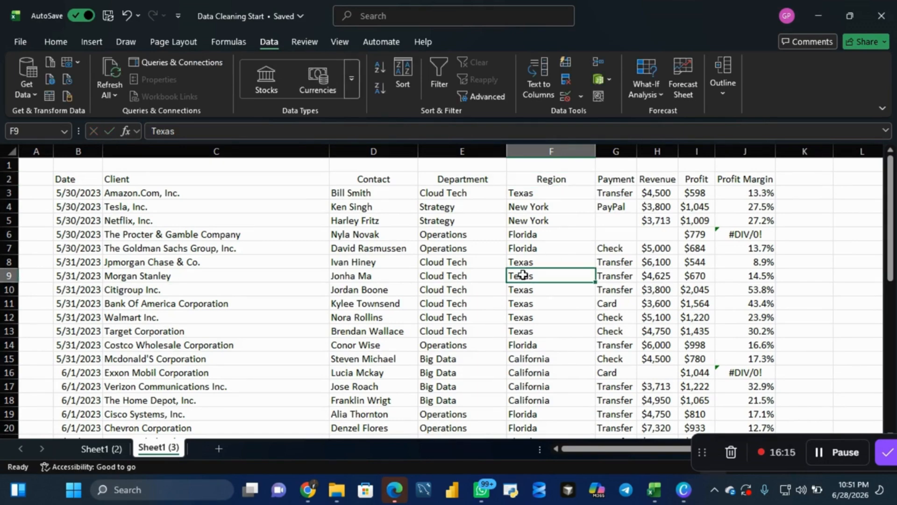
- Select the blank cells in the sales table with Go To Special and fill them all with N/A
key("ctrl+a")
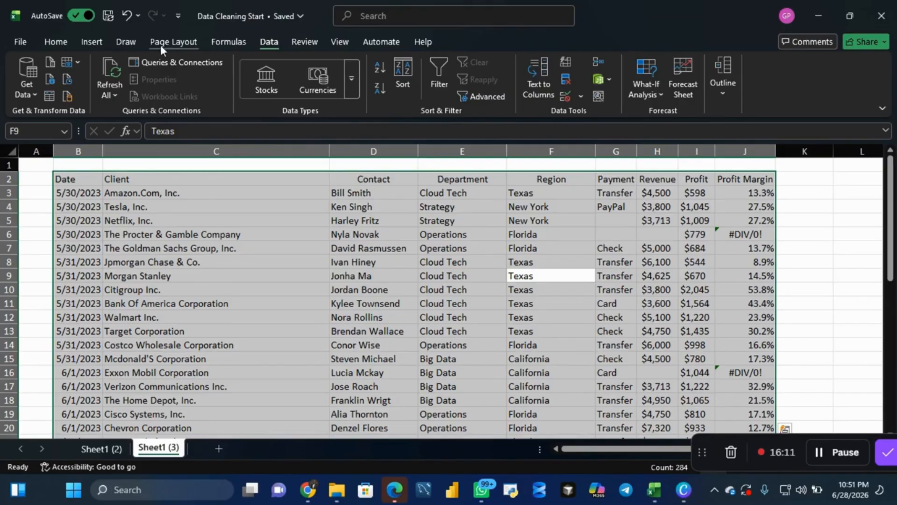
left_click(58, 41)
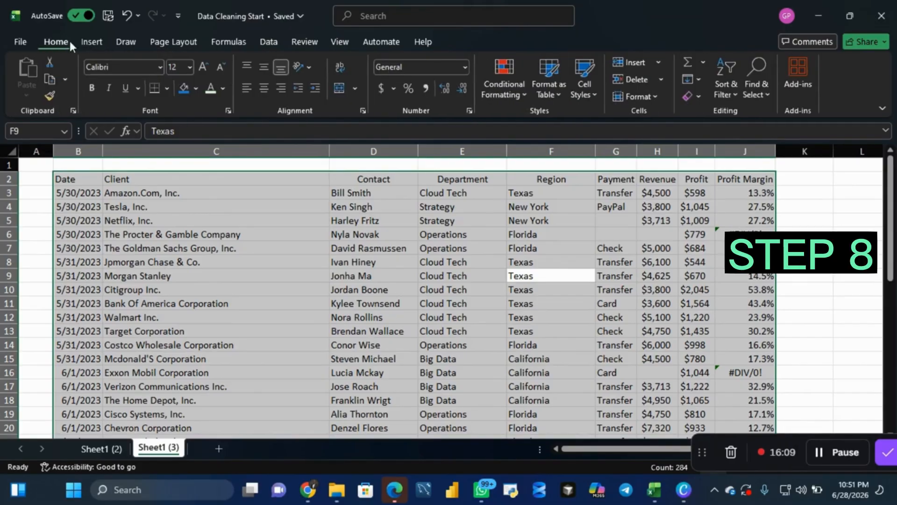
left_click(766, 93)
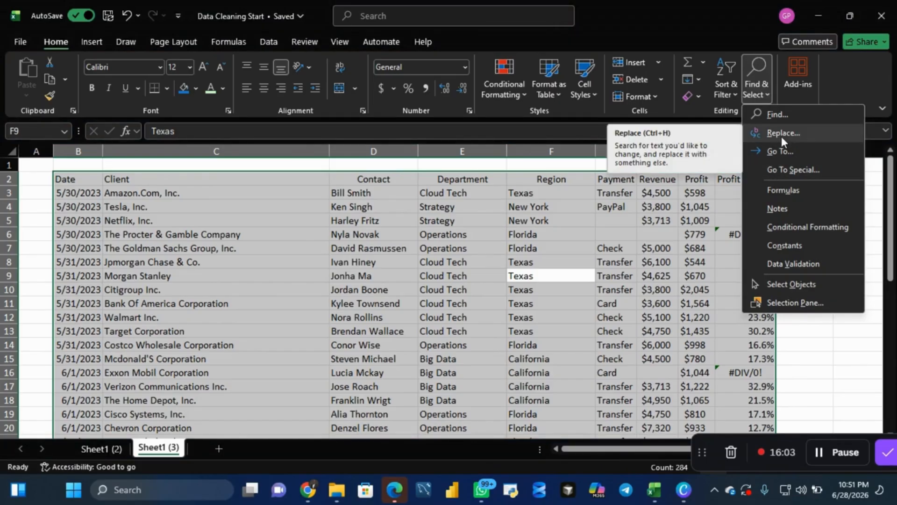
left_click(780, 168)
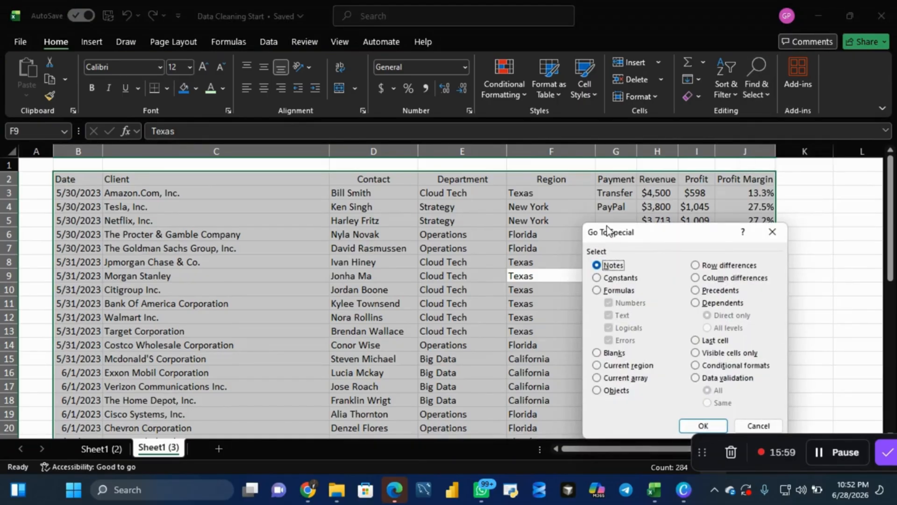
left_click(596, 353)
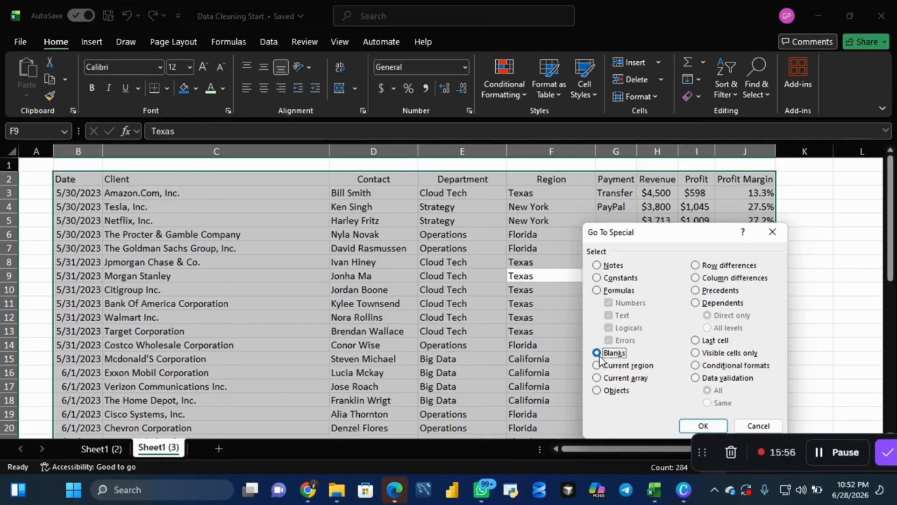
left_click(694, 426)
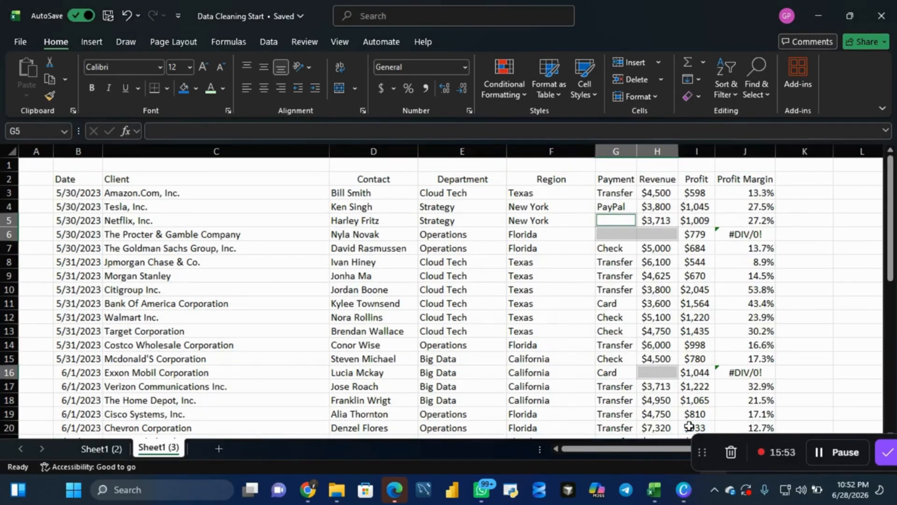
left_click(164, 131)
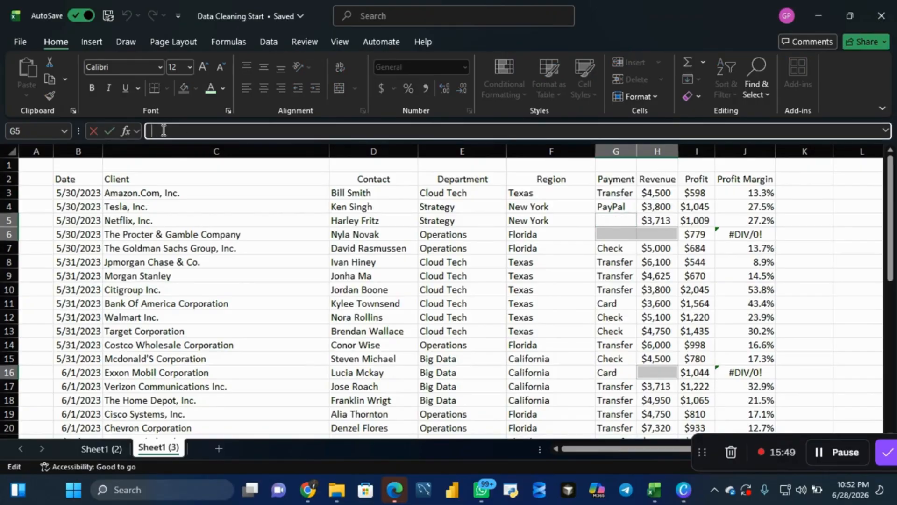
type("N/A")
key("ctrl+Return")
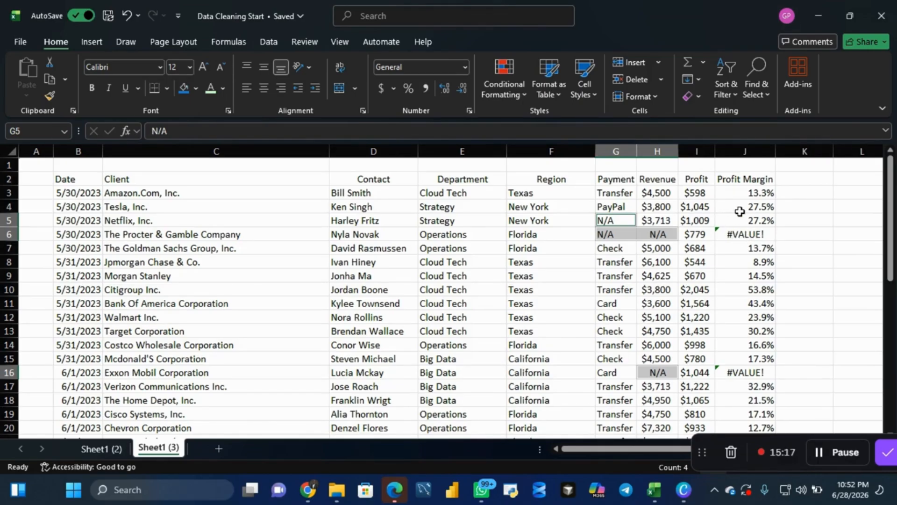
- Change the Profit Margin formula in J3 to =IFERROR(I3/H3,"N/A") and fill it down the column
left_click(744, 193)
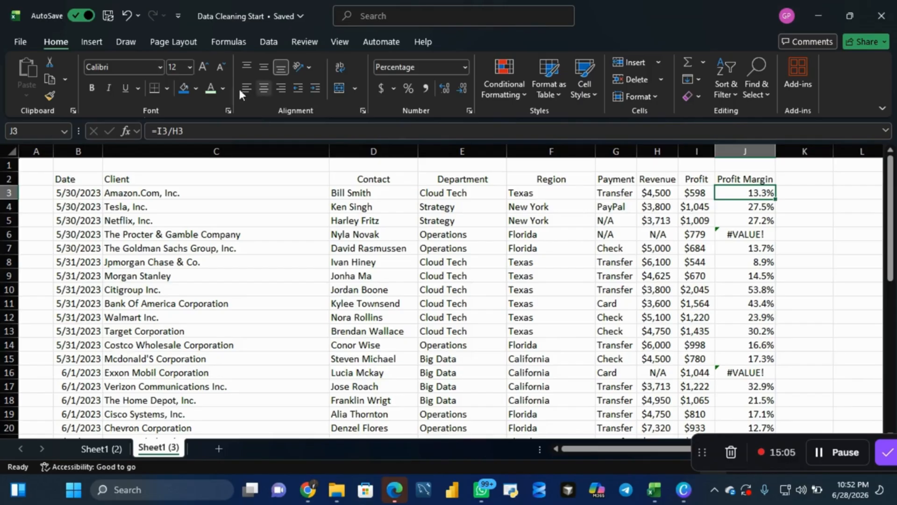
left_click(160, 133)
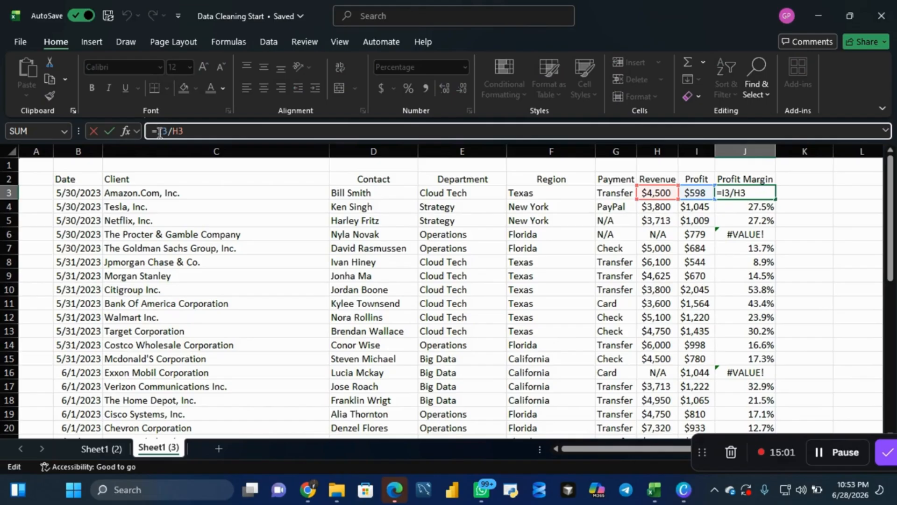
type("IFE")
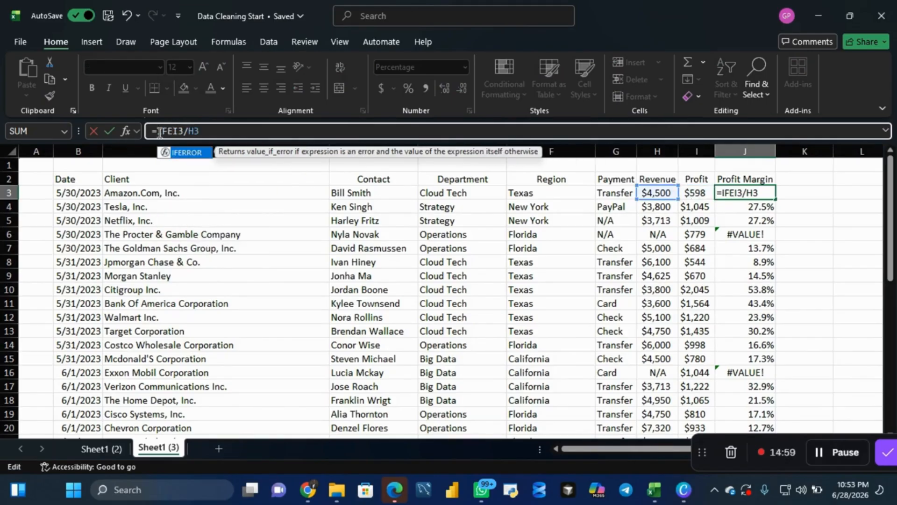
double_click(186, 154)
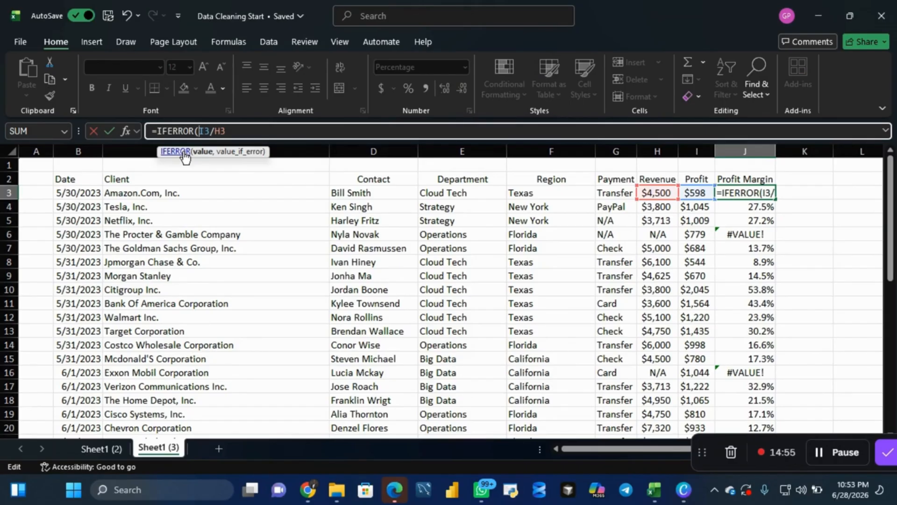
left_click(230, 133)
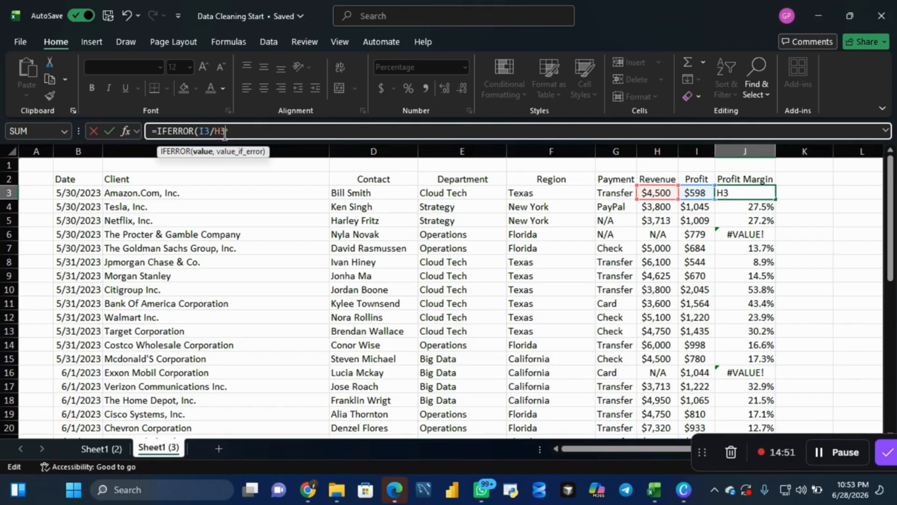
type(",")
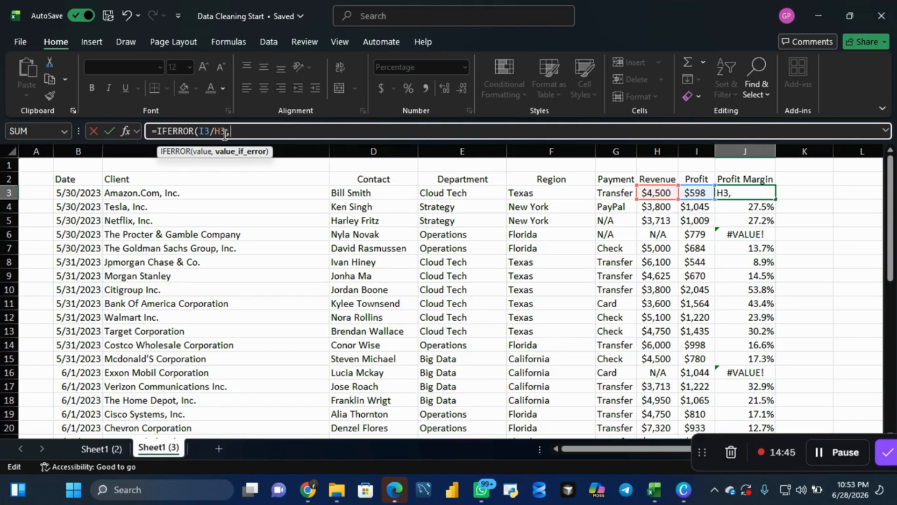
type("\"N/A")
type("\")")
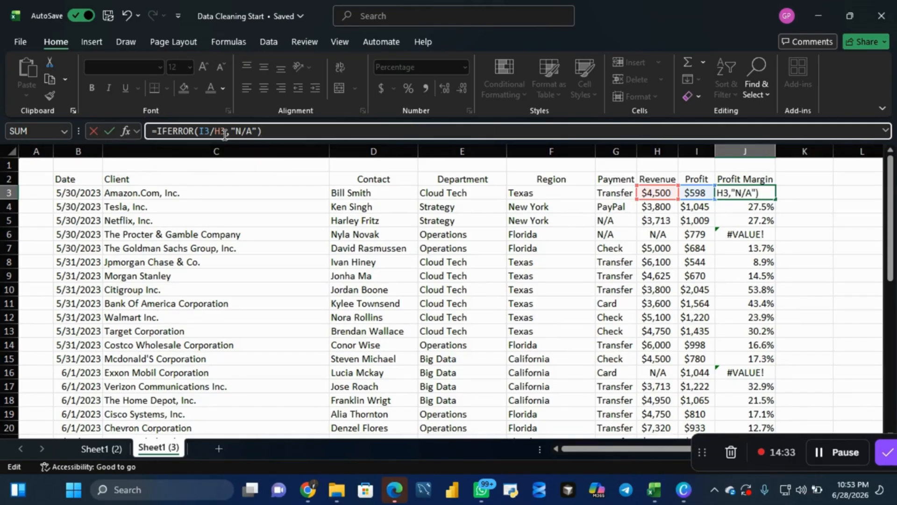
key("Return")
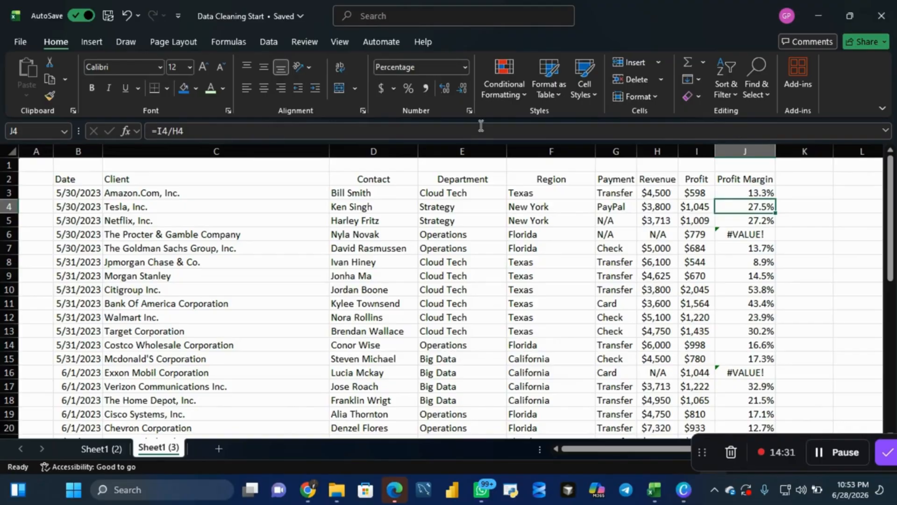
left_click(763, 194)
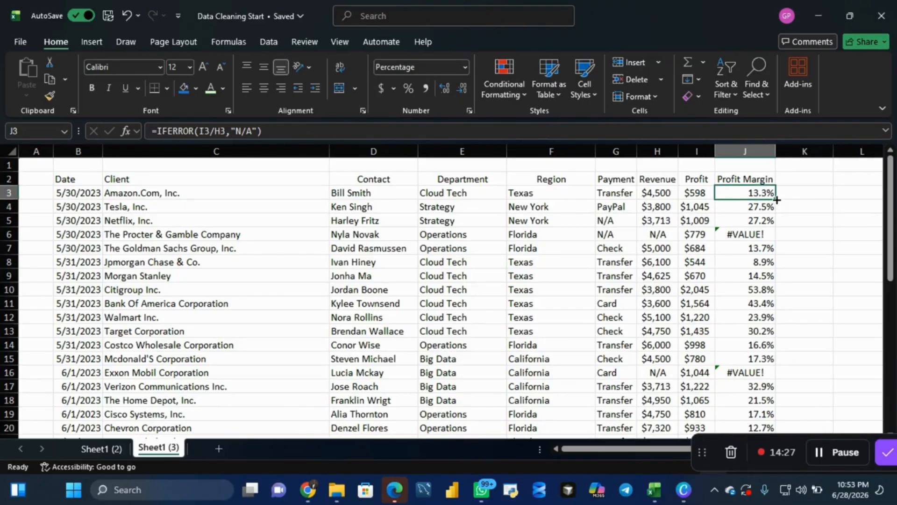
double_click(776, 199)
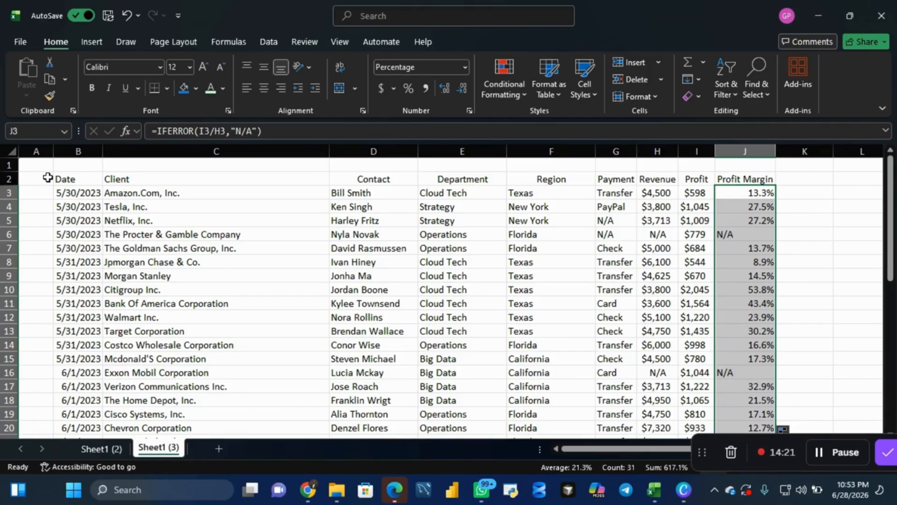
- Fill the table's header row, from Date to Profit Margin, with a dark blue from the standard colour palette
left_click(65, 182)
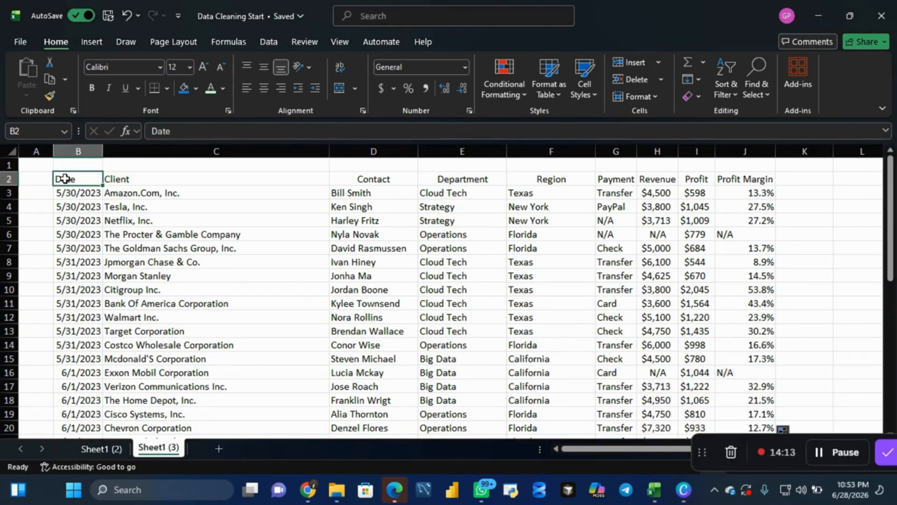
key("ctrl+shift+Right")
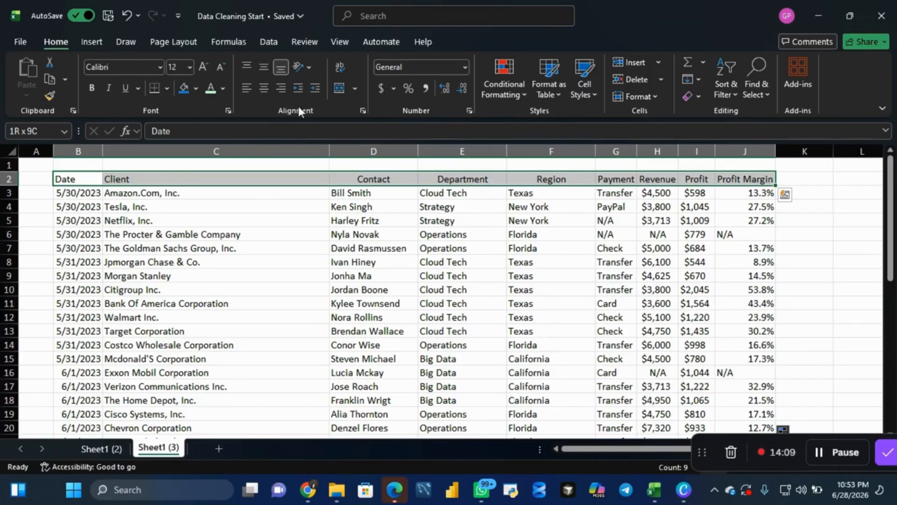
left_click(195, 89)
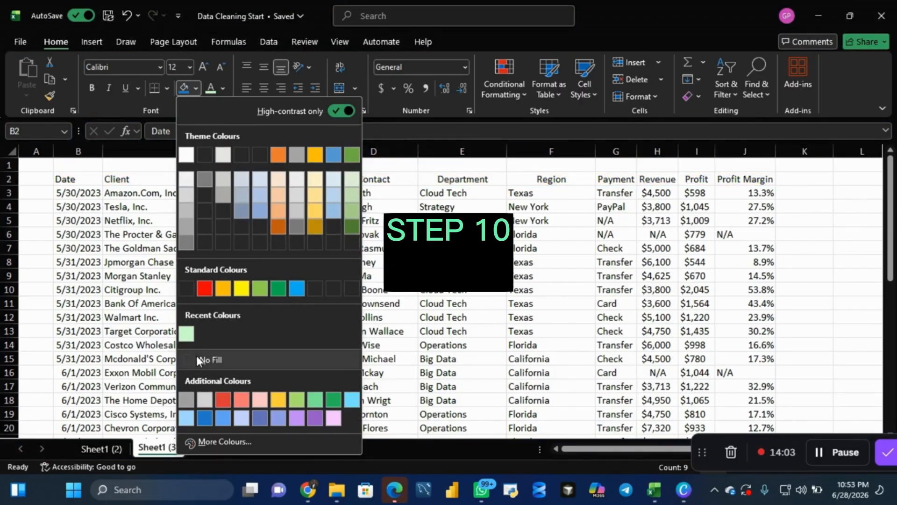
left_click(217, 439)
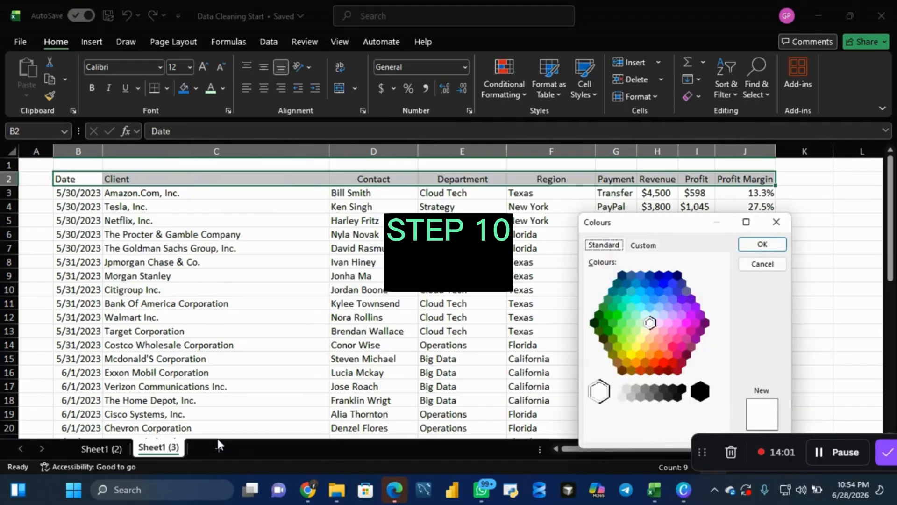
left_click(659, 276)
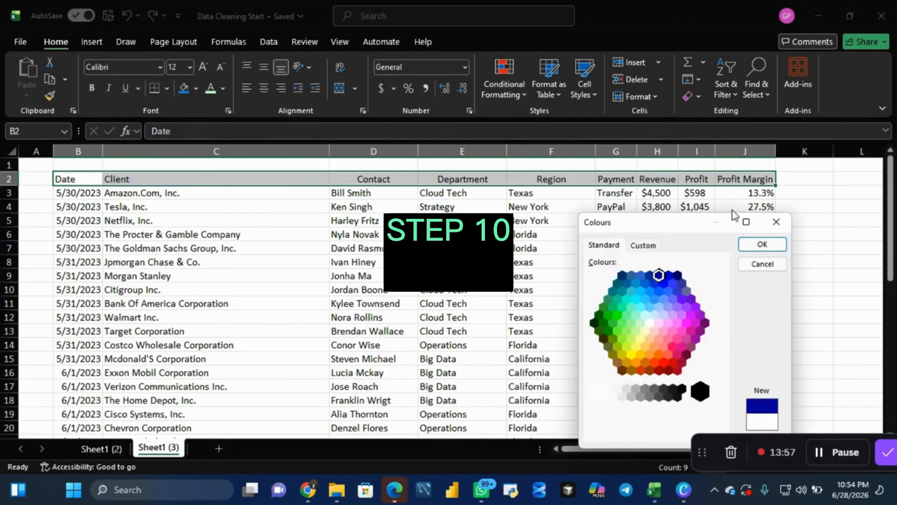
left_click(748, 245)
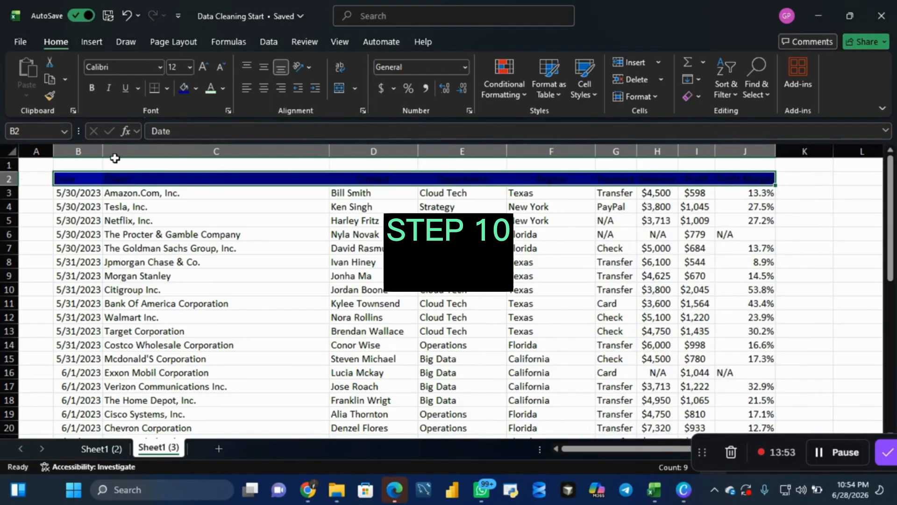
- Set the header row's font colour to the lightest grey and make the header text bold
left_click(223, 88)
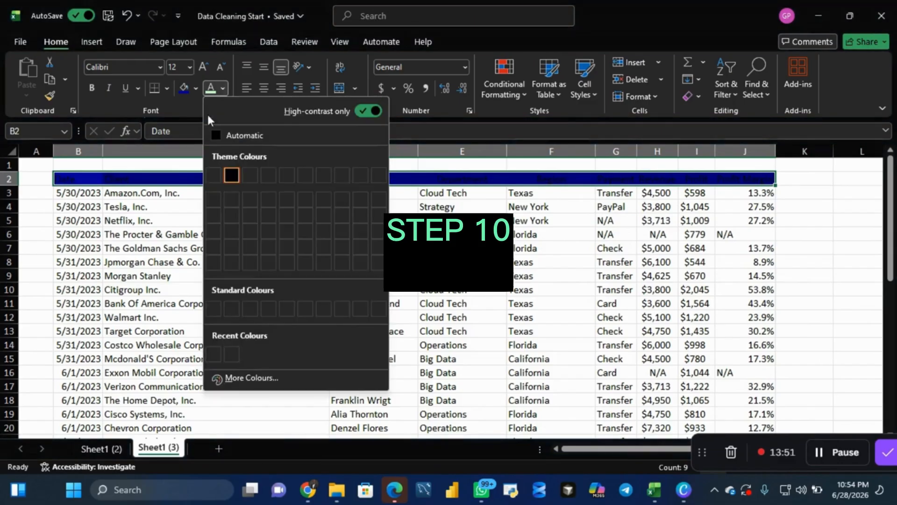
left_click(251, 379)
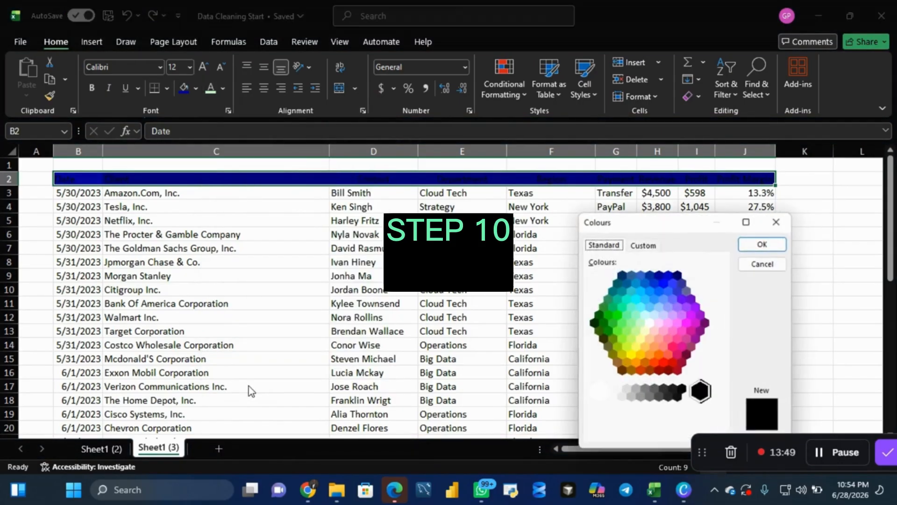
left_click(649, 324)
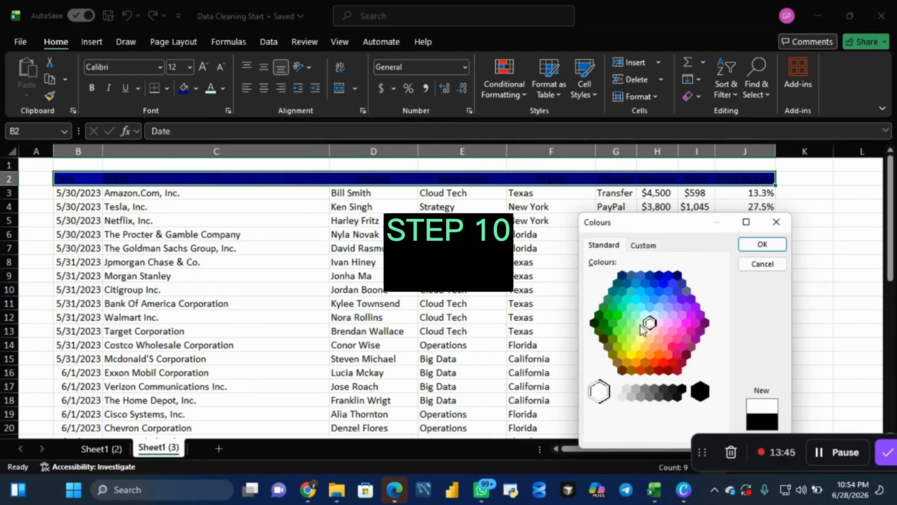
left_click(618, 392)
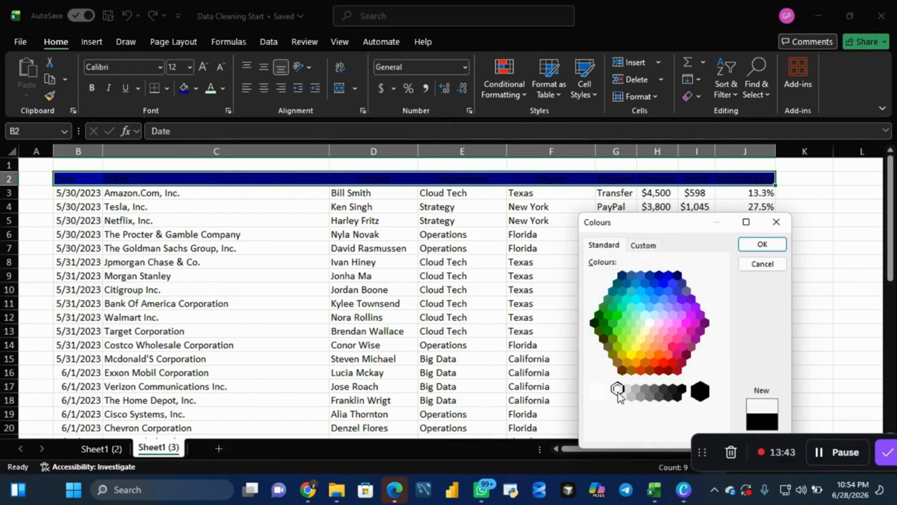
left_click(767, 247)
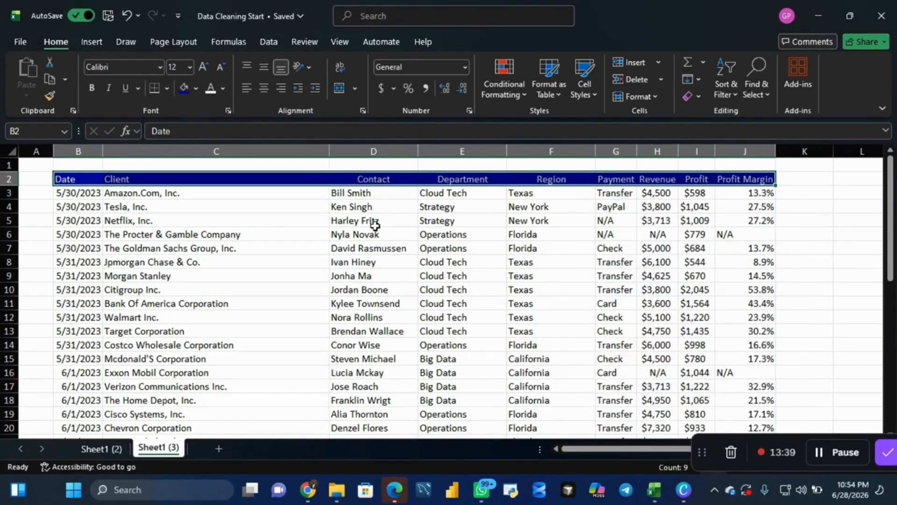
left_click(93, 88)
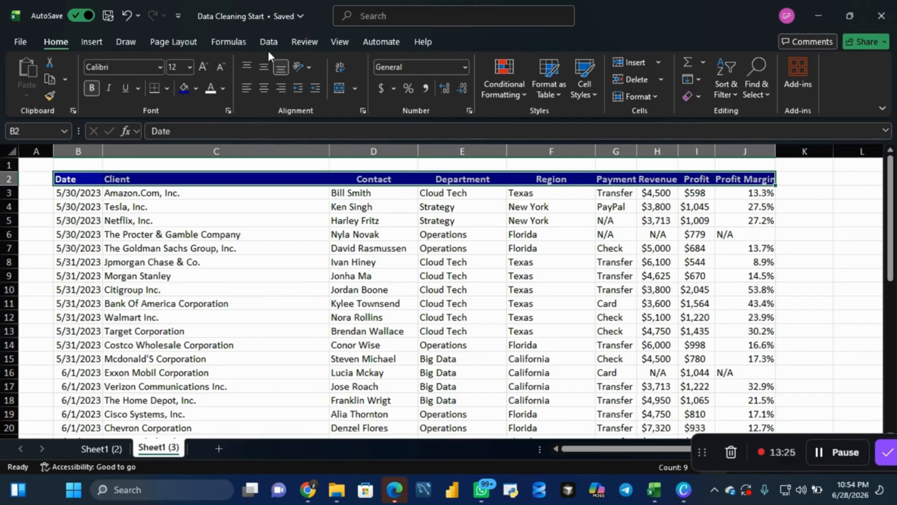
- Hide the gridlines on Sheet1 (3) and compare the cleaned table with the uncleaned one on Sheet1 (2)
left_click(339, 41)
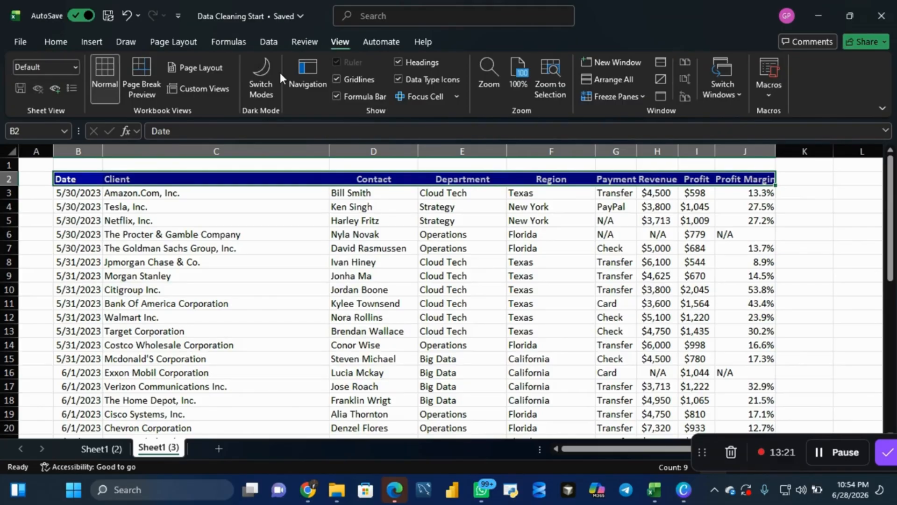
left_click(336, 79)
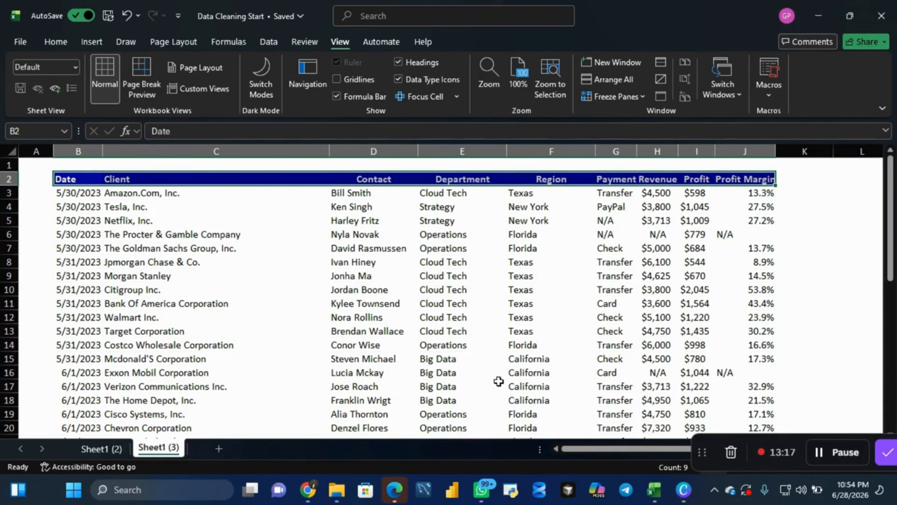
left_click(97, 449)
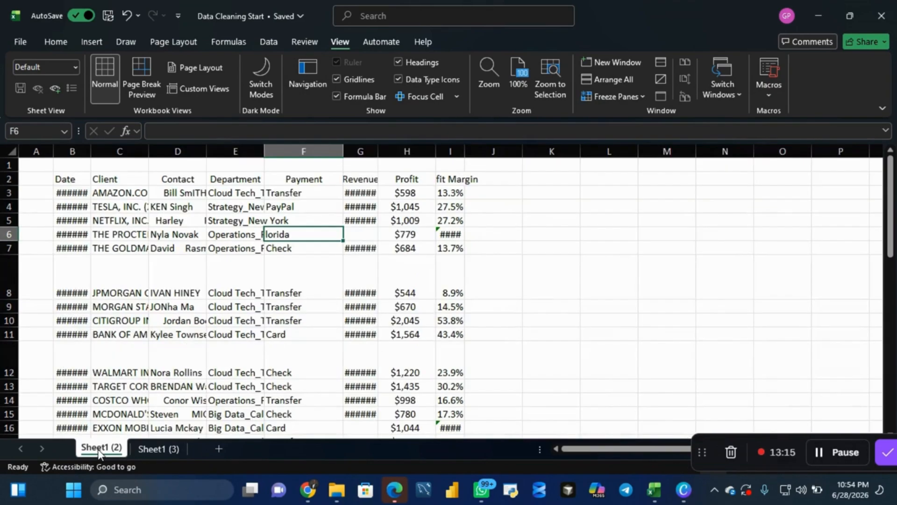
left_click(159, 452)
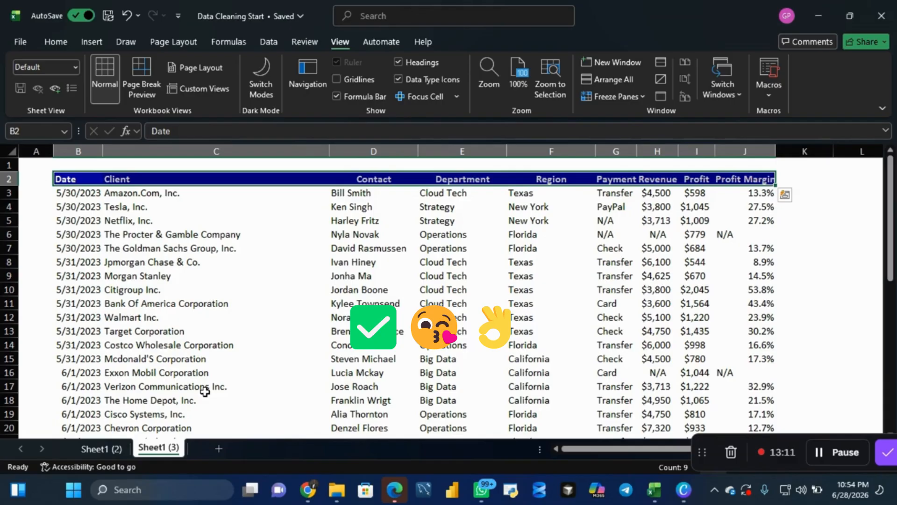